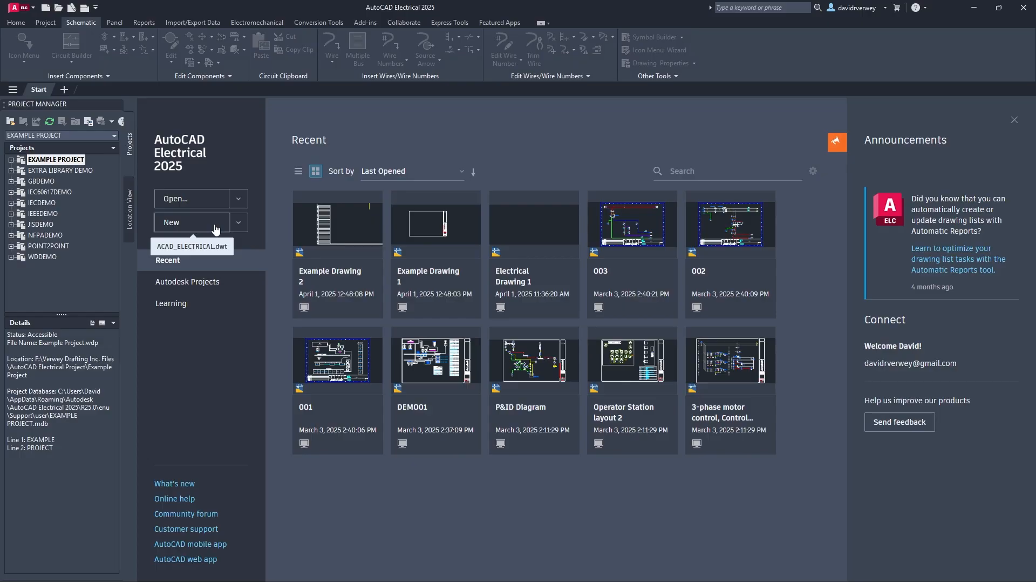
- Create Drawing1 from the ACAD_ELECTRICAL.dwt template, chosen instead of ACAD_ELECTRICAL_IEC.dwt
left_click(237, 223)
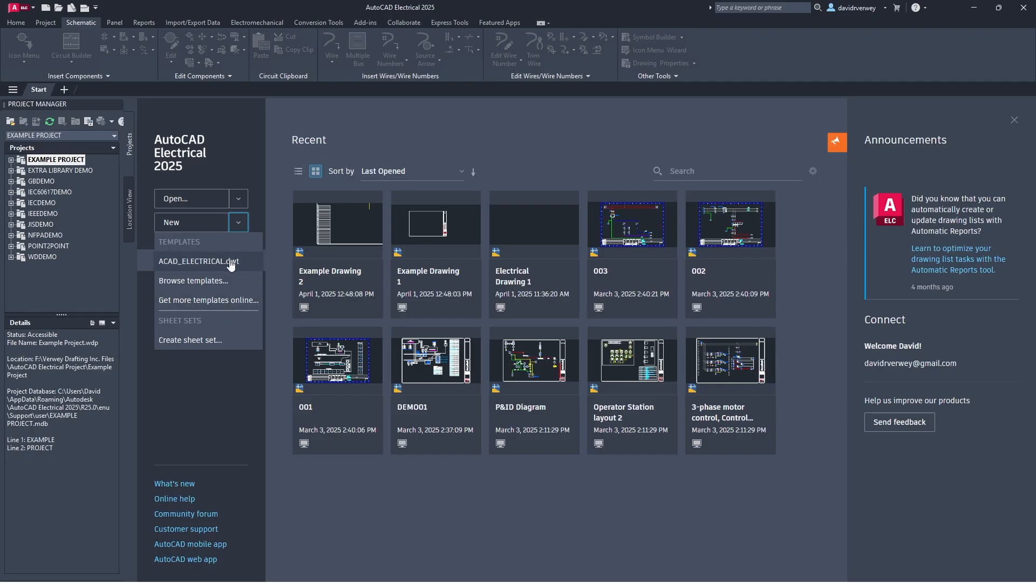
left_click(210, 280)
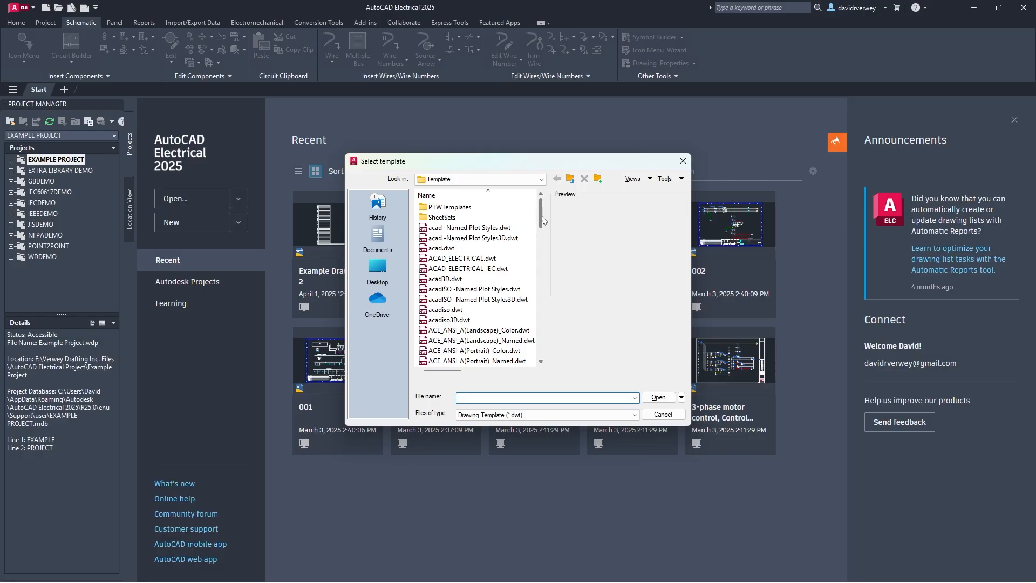
scroll(543, 220, "down", 1)
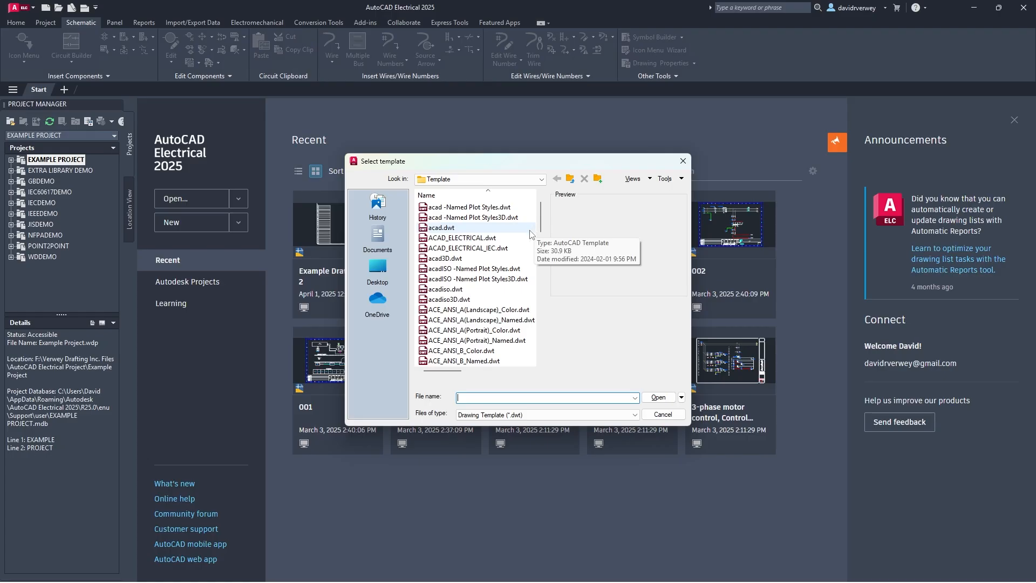
left_click(469, 248)
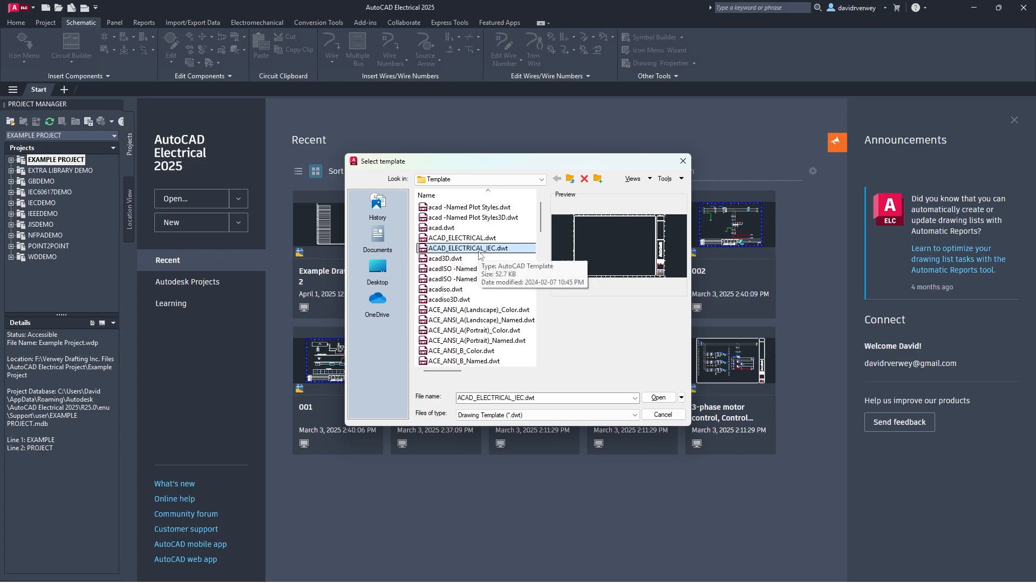
left_click(489, 239)
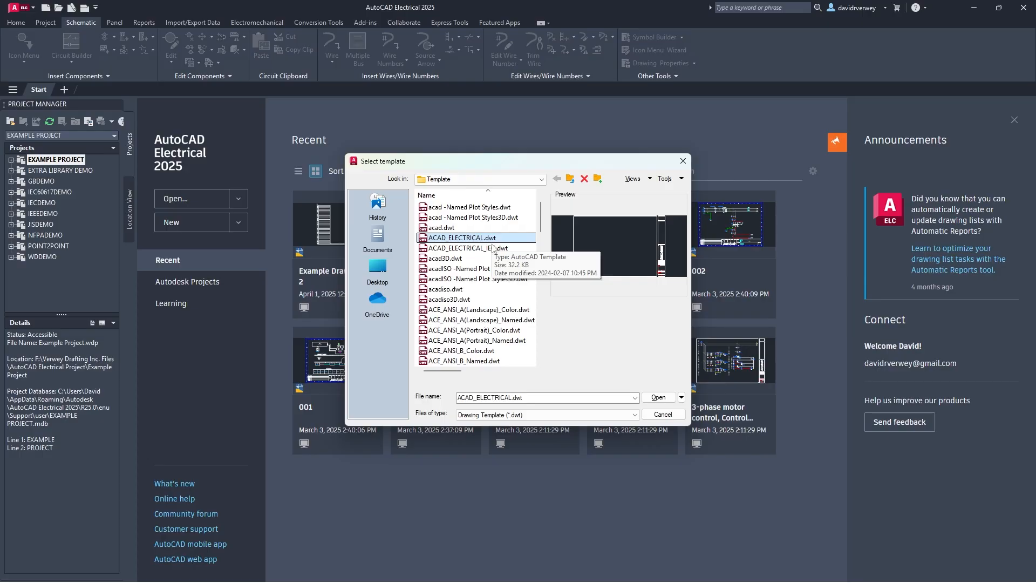
left_click(654, 394)
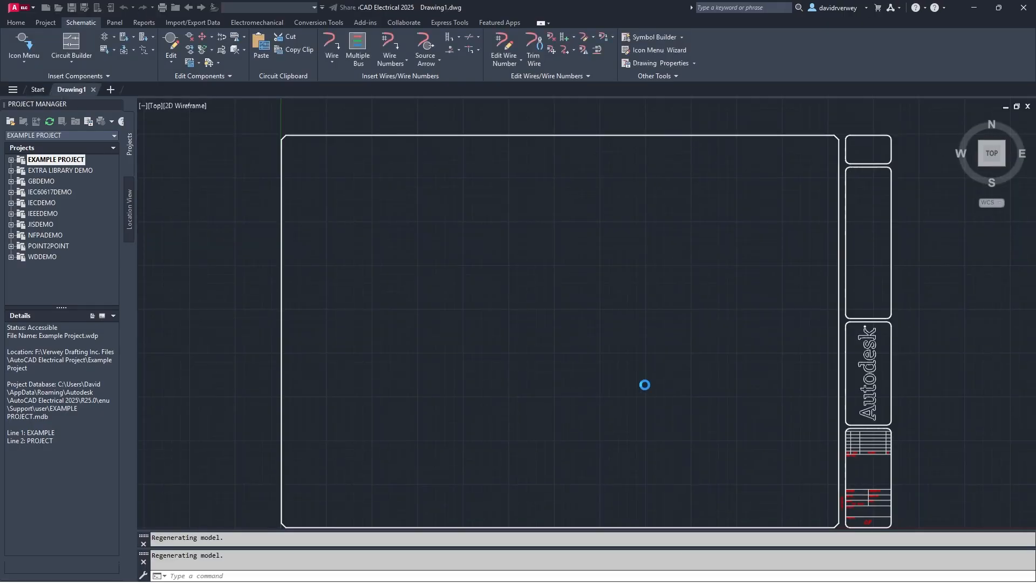
mouse_move(661, 343)
middle_mouse_down()
mouse_move(646, 322)
mouse_move(625, 334)
mouse_move(597, 331)
middle_mouse_up()
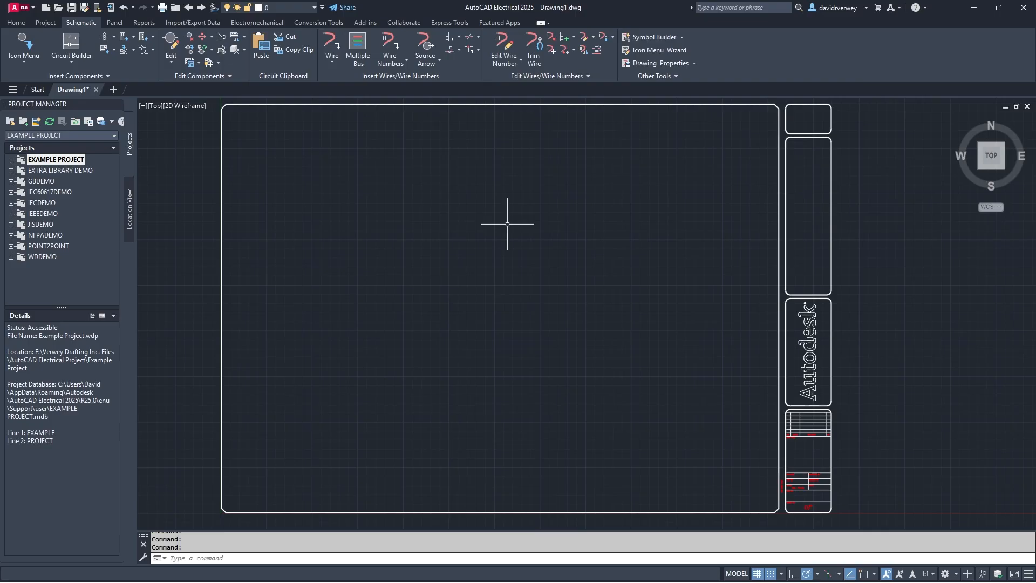
- Start a new project named 'Youtube Example - Part 1', keeping the default location
left_click(23, 124)
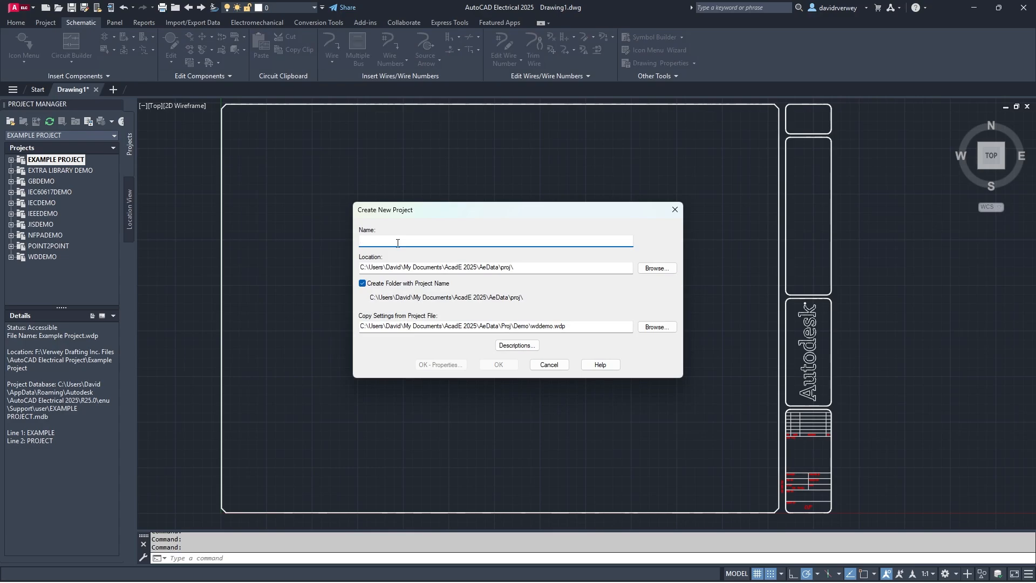
type("Youtube Exam")
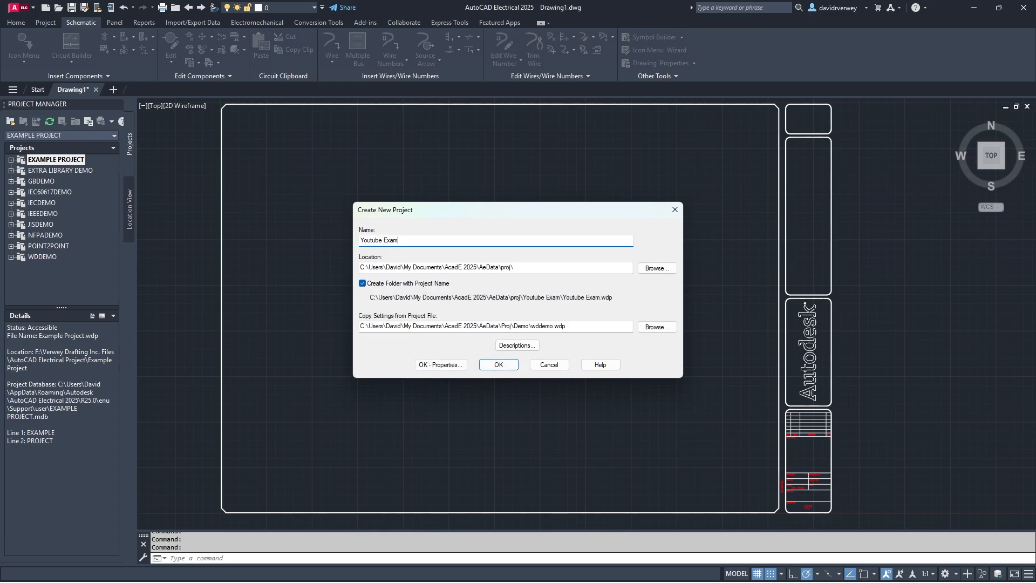
type("ple - Part 1")
left_click_drag(634, 297, 500, 297)
left_click(444, 298)
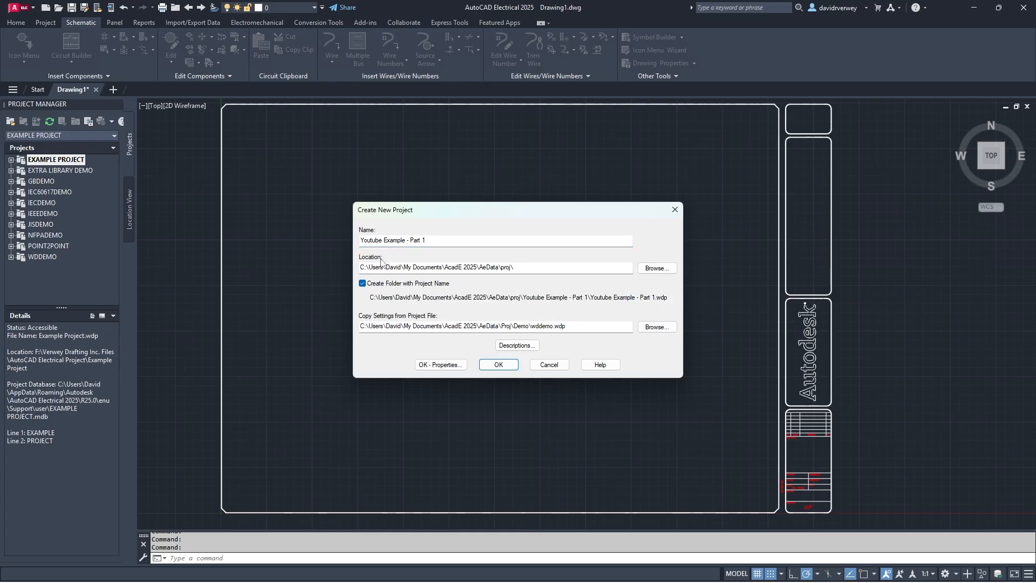
left_click(644, 273)
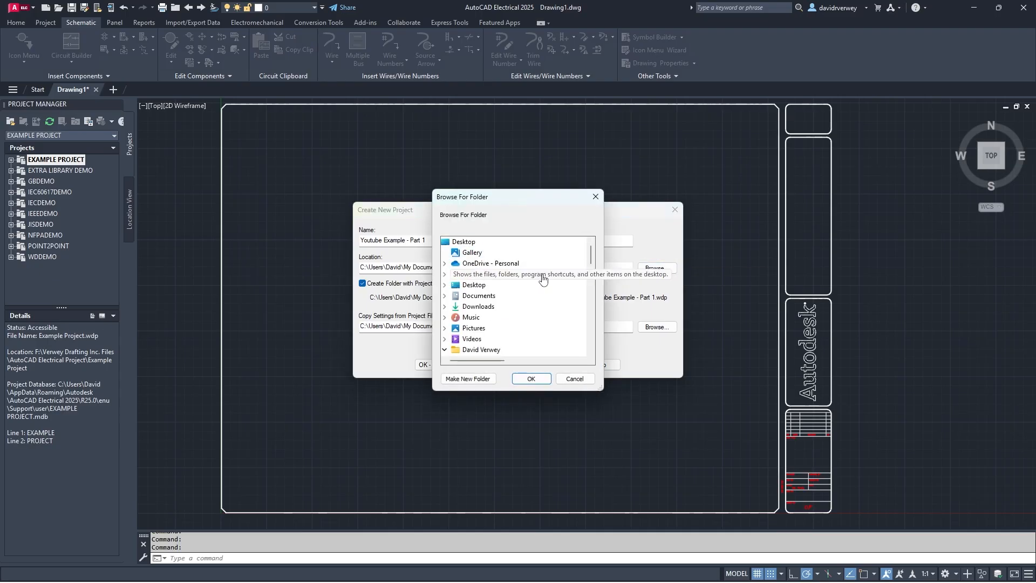
left_click(594, 199)
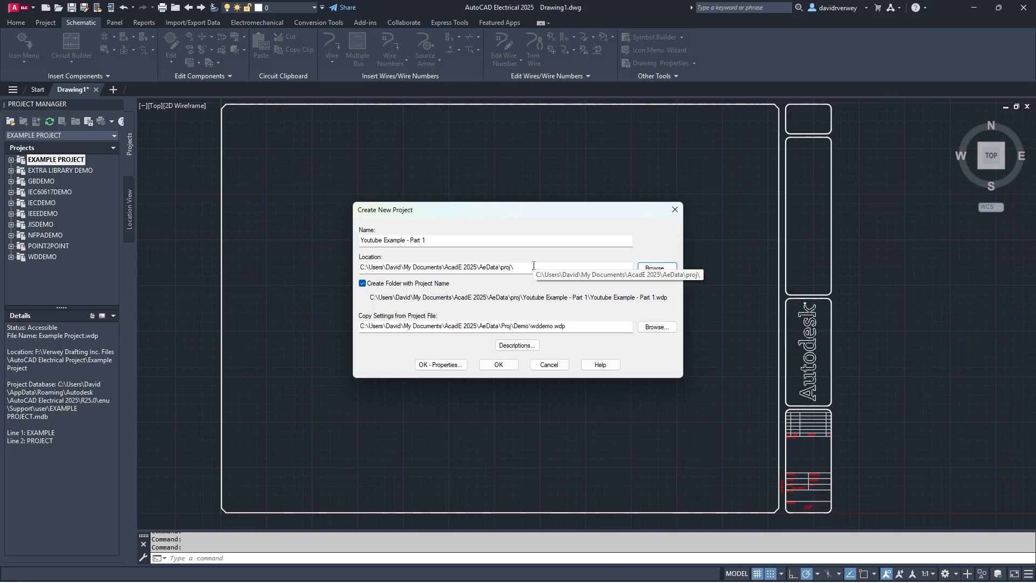
- Enter project description lines YOUTUBE, EXAMPLE and PART 1
left_click(524, 346)
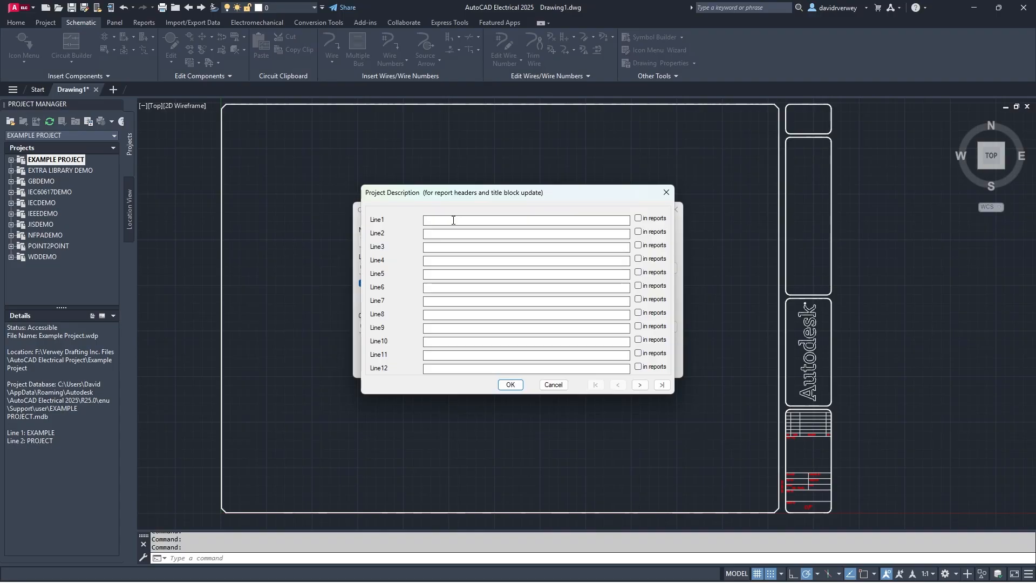
type("YOUTUB")
type("EXAMPLE")
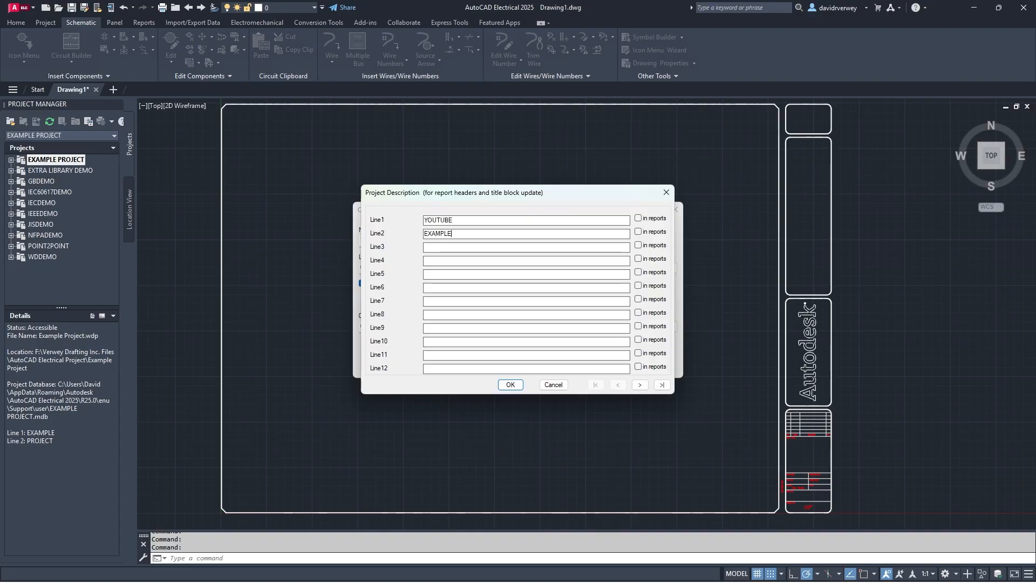
key("Tab")
type("PART ")
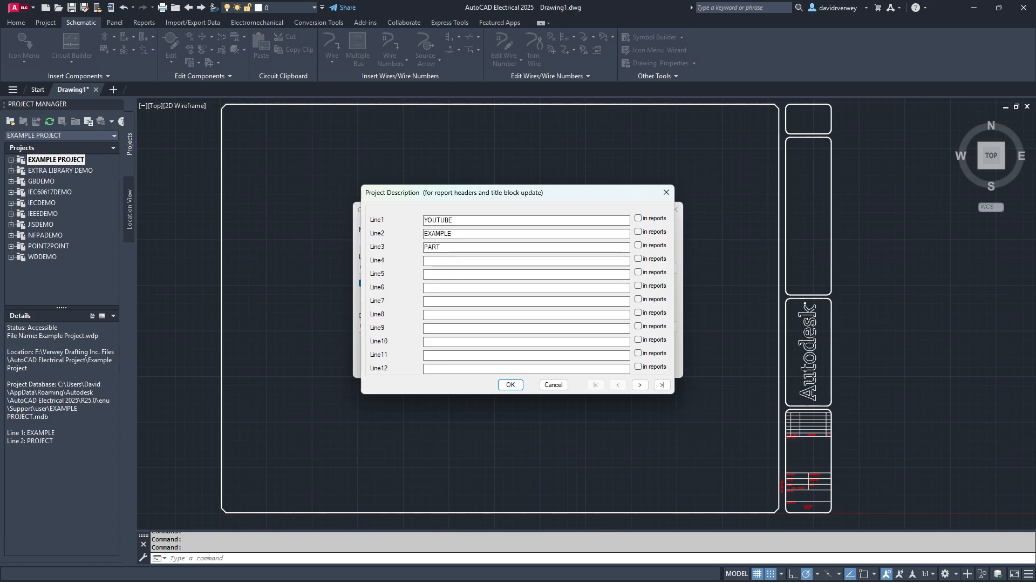
type("1")
left_click(509, 384)
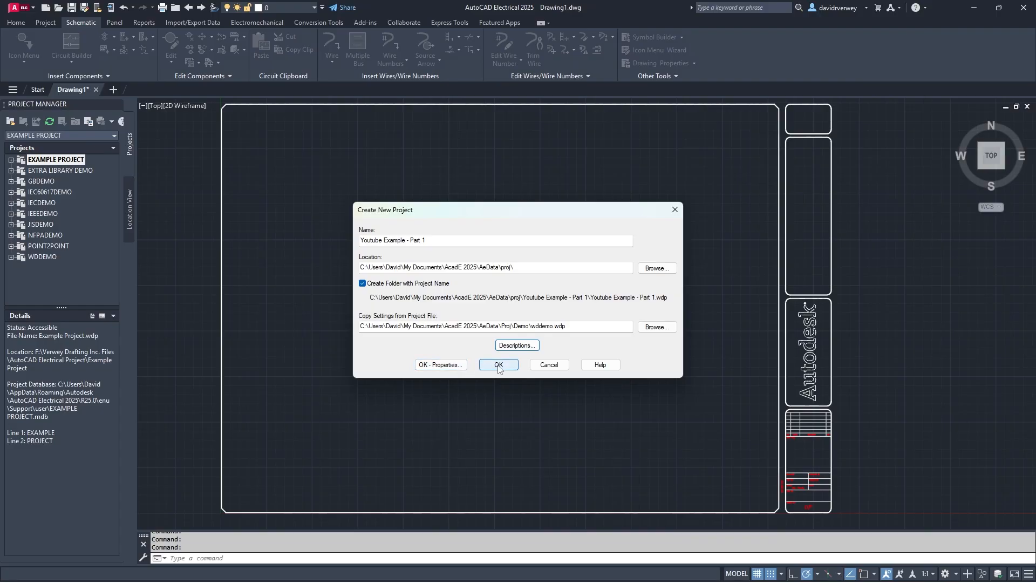
- Create the project, review every Project Properties tab unchanged, and accept the defaults
left_click(444, 365)
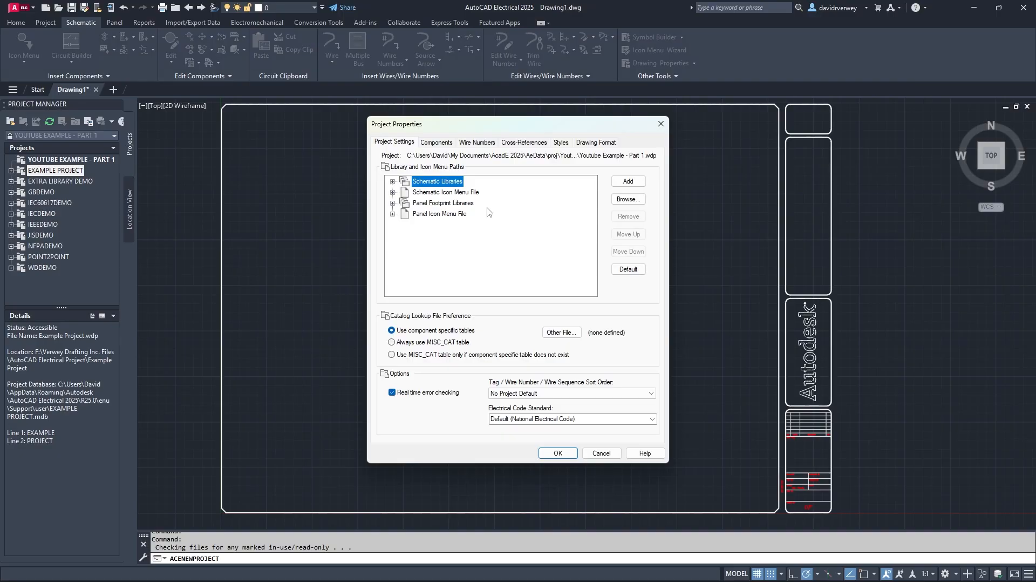
left_click(392, 181)
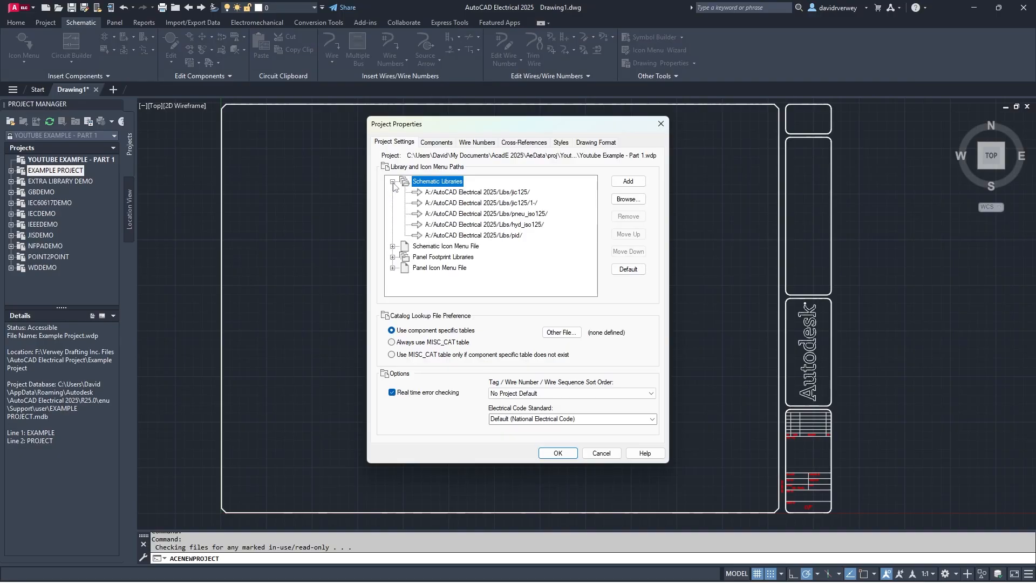
left_click(393, 181)
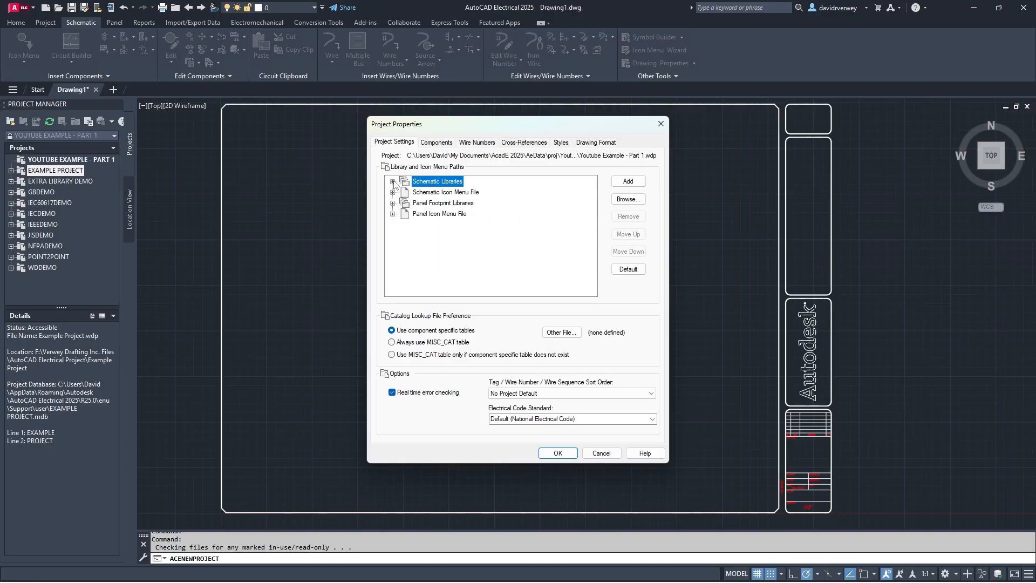
left_click(436, 142)
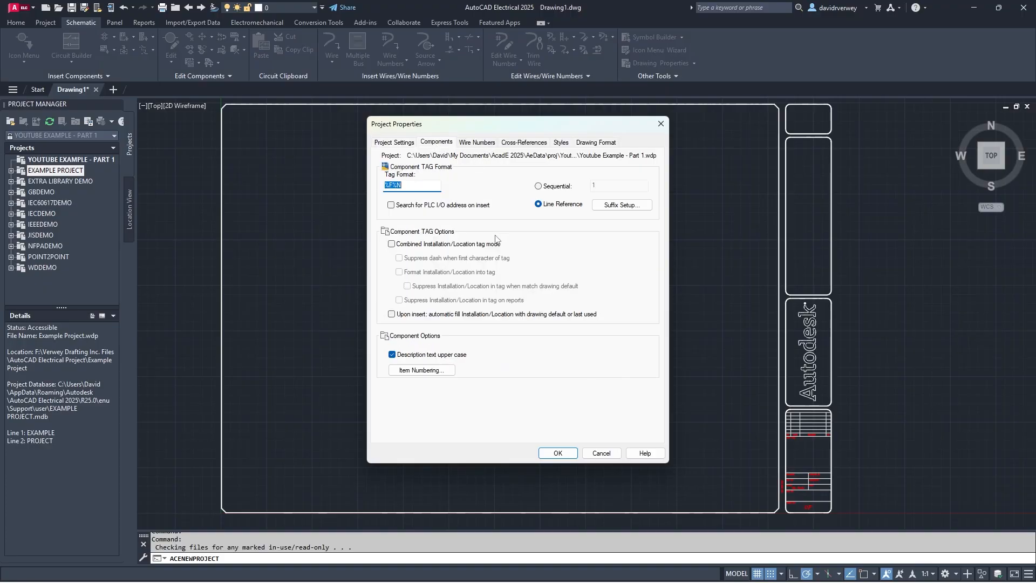
left_click(474, 144)
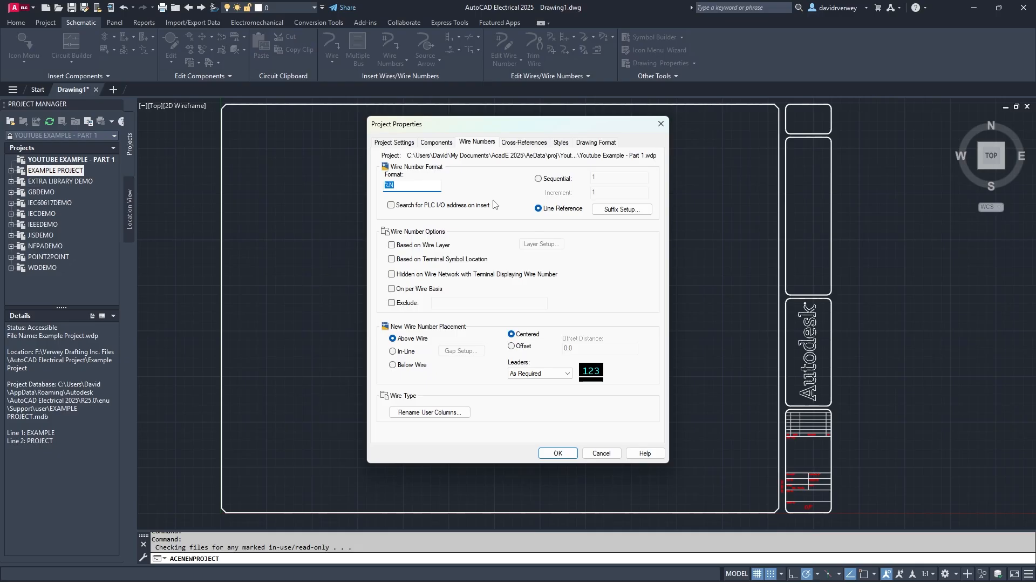
left_click(521, 143)
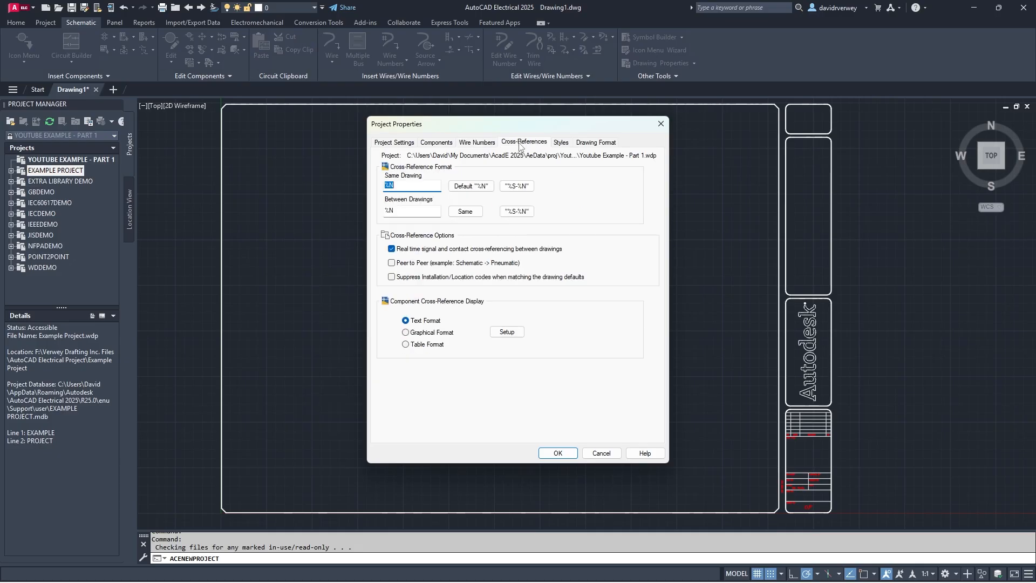
left_click(560, 143)
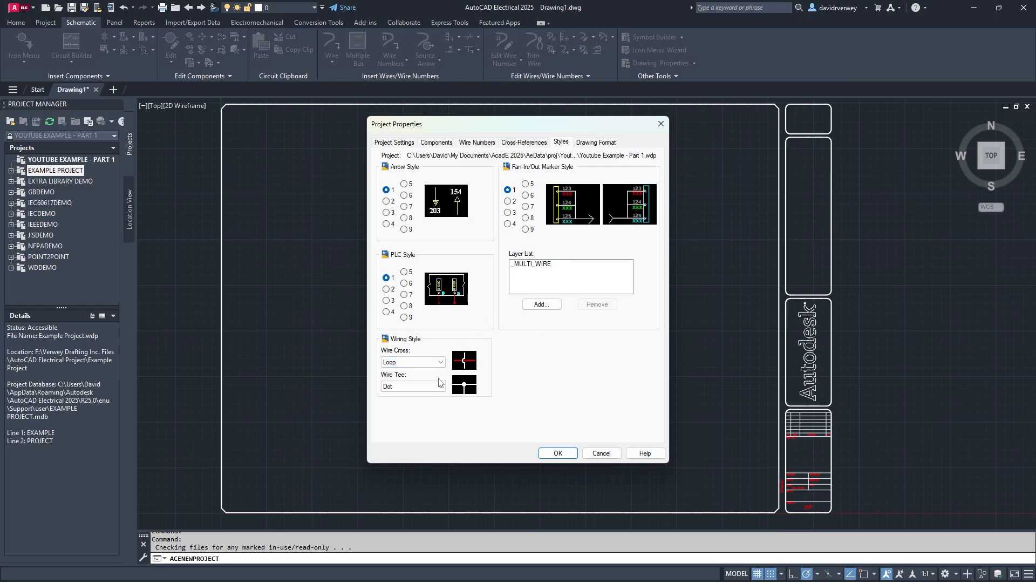
left_click(429, 363)
left_click(430, 367)
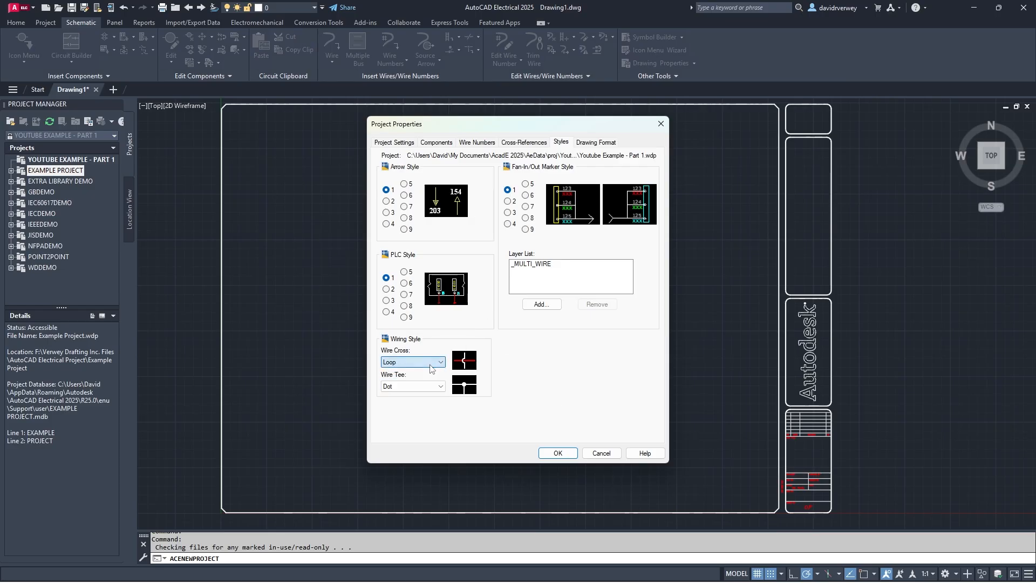
left_click(597, 142)
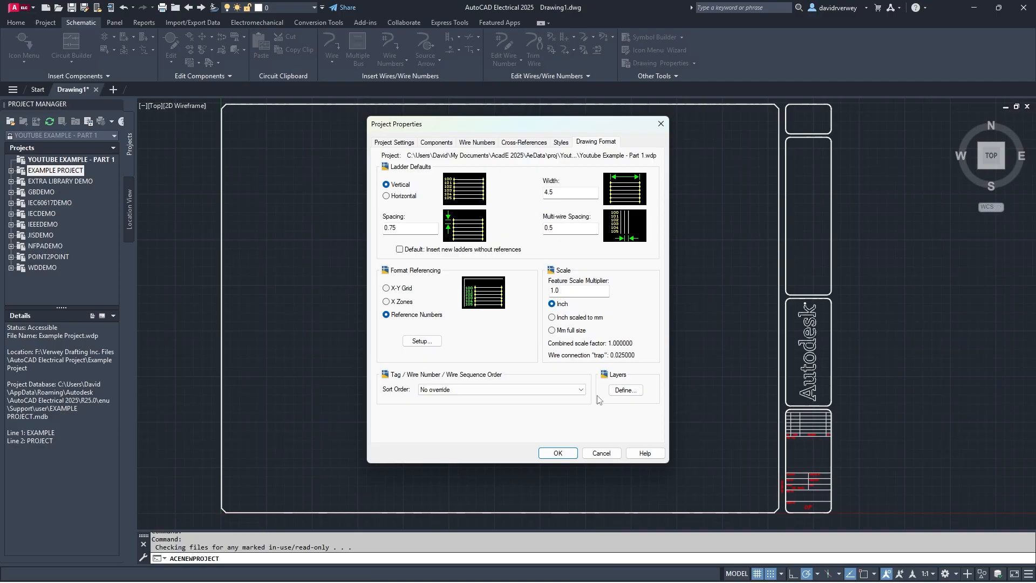
left_click(557, 453)
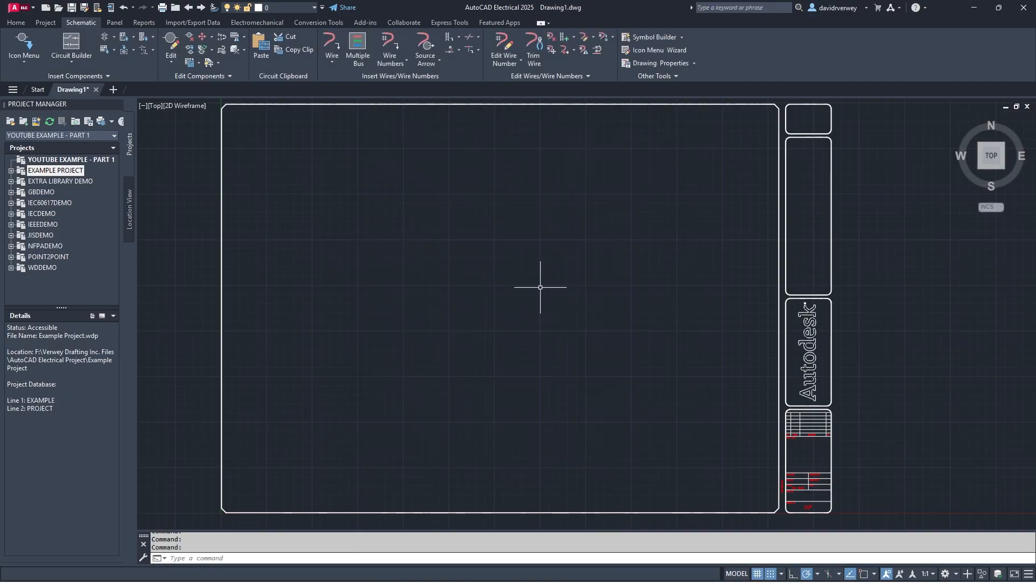
- Select the YOUTUBE EXAMPLE - PART 1 project and bring up its context menu
left_click(62, 160)
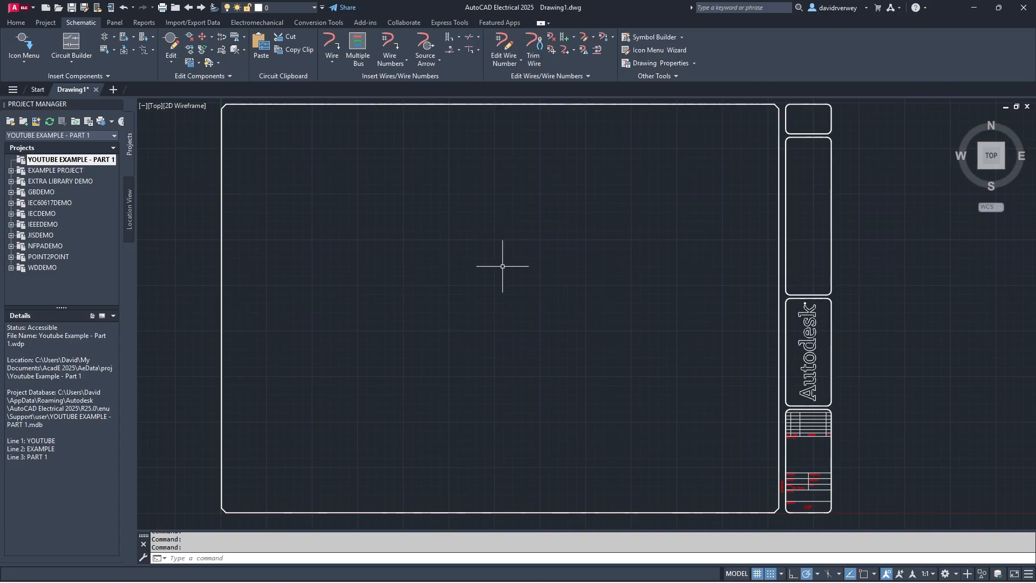
right_click(76, 161)
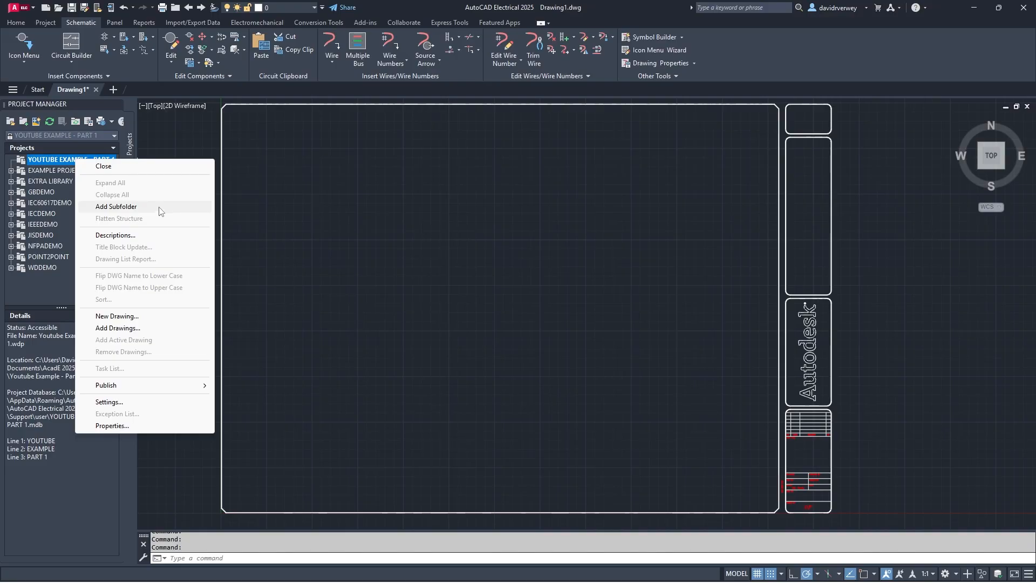
- Name the new drawing 'Youtube Example 1' with Description 1 'Project X', sheet 1, drawing 101
left_click(132, 316)
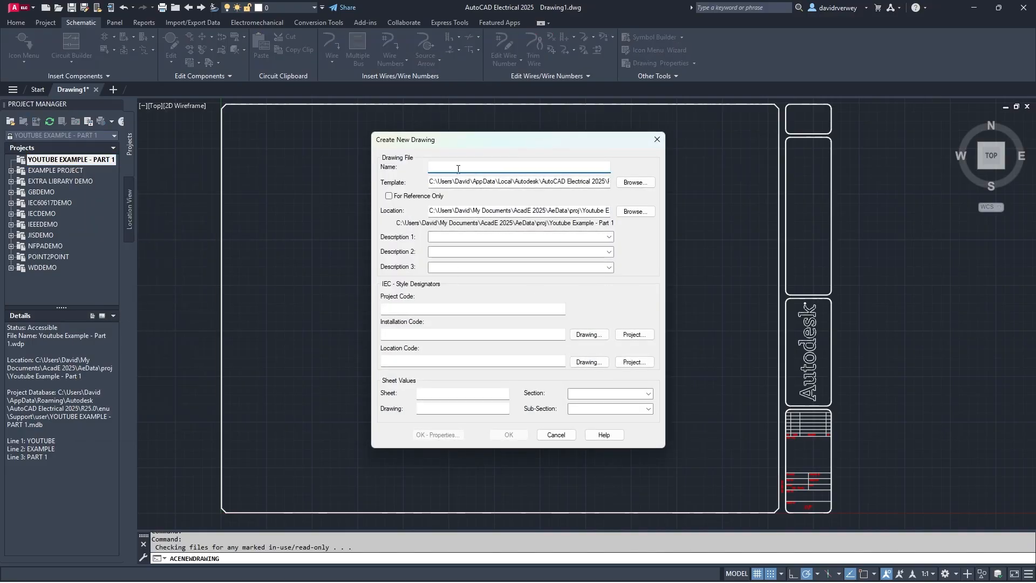
type("Youtube Example 1")
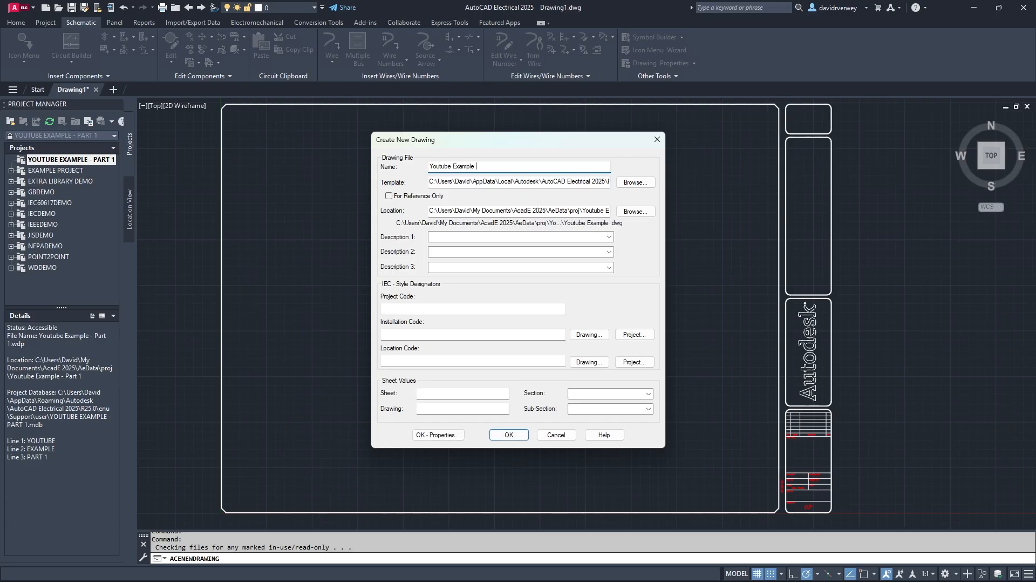
left_click(463, 238)
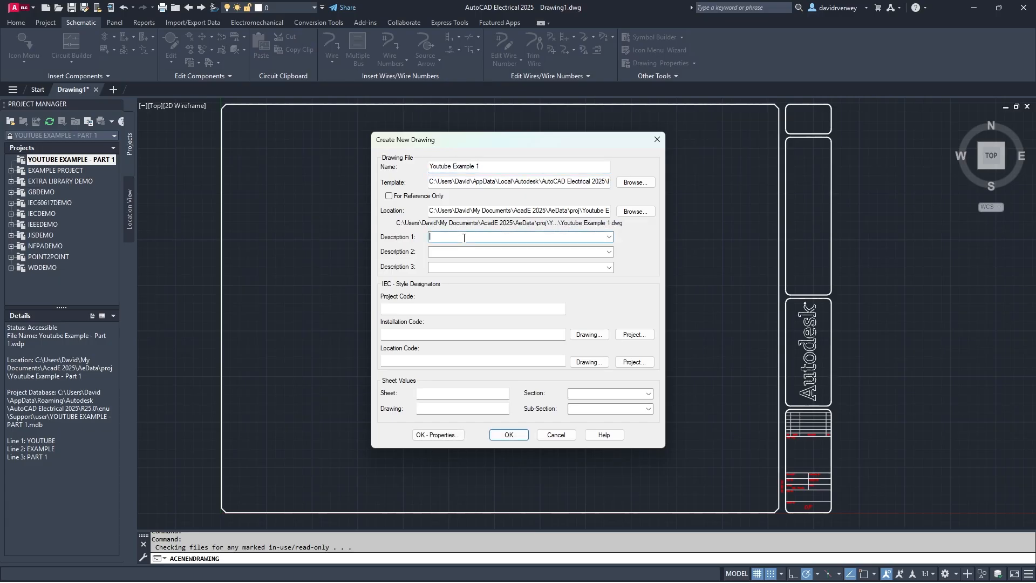
type("Project X")
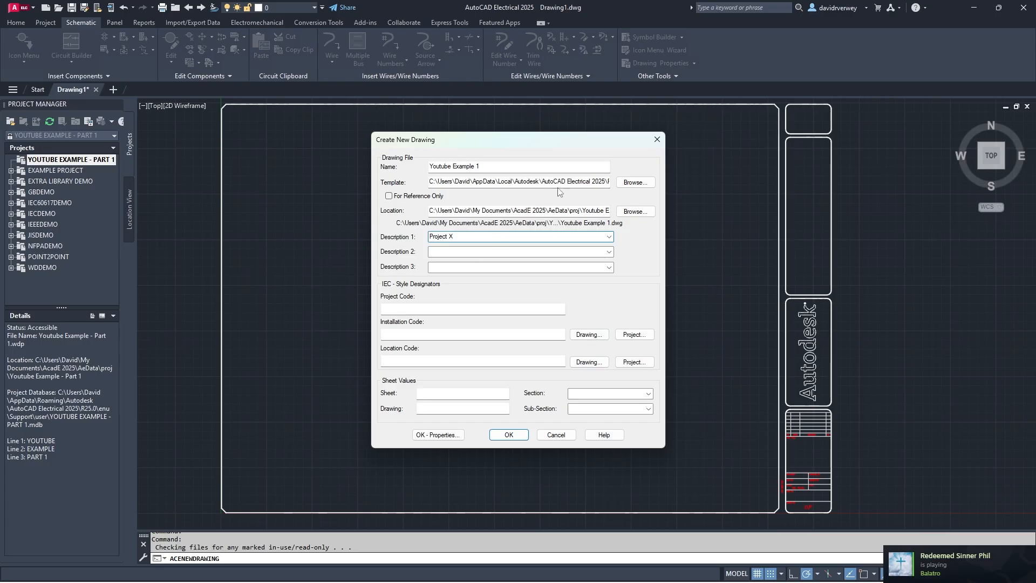
left_click_drag(567, 181, 527, 181)
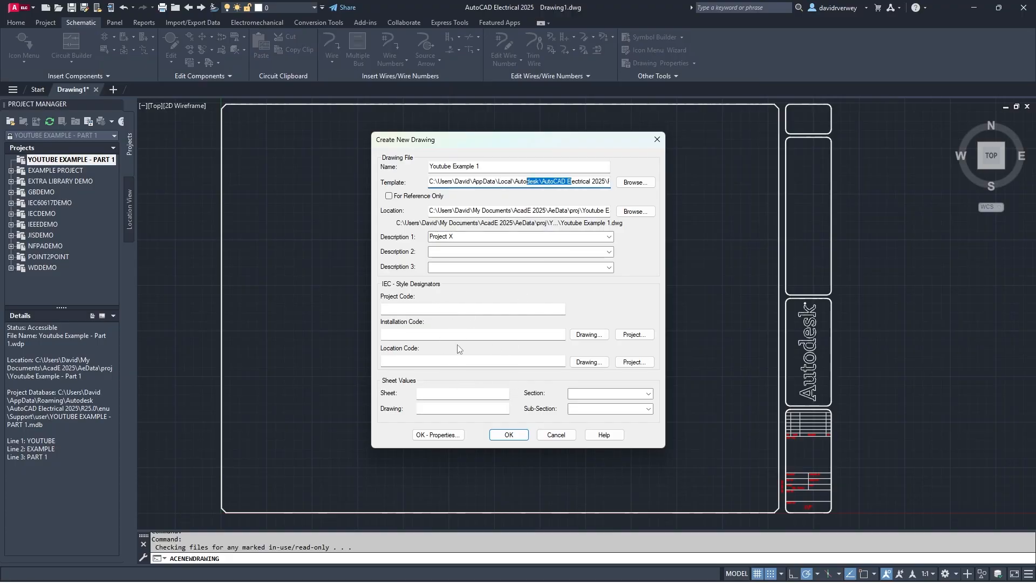
left_click(475, 392)
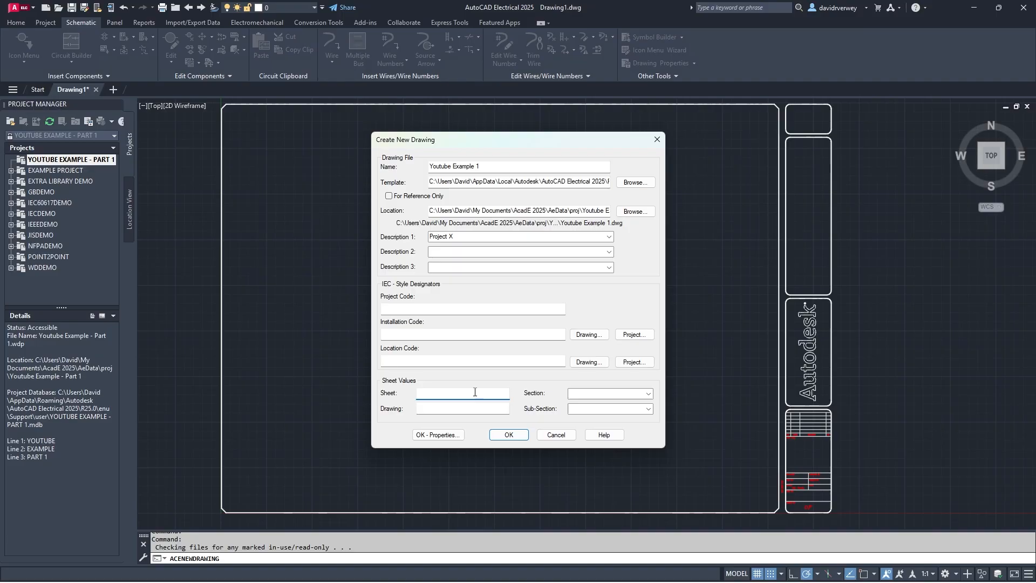
type("1")
type("101")
- Create the drawing, review its property tabs, keep Sort Order at No override, and accept
left_click(438, 434)
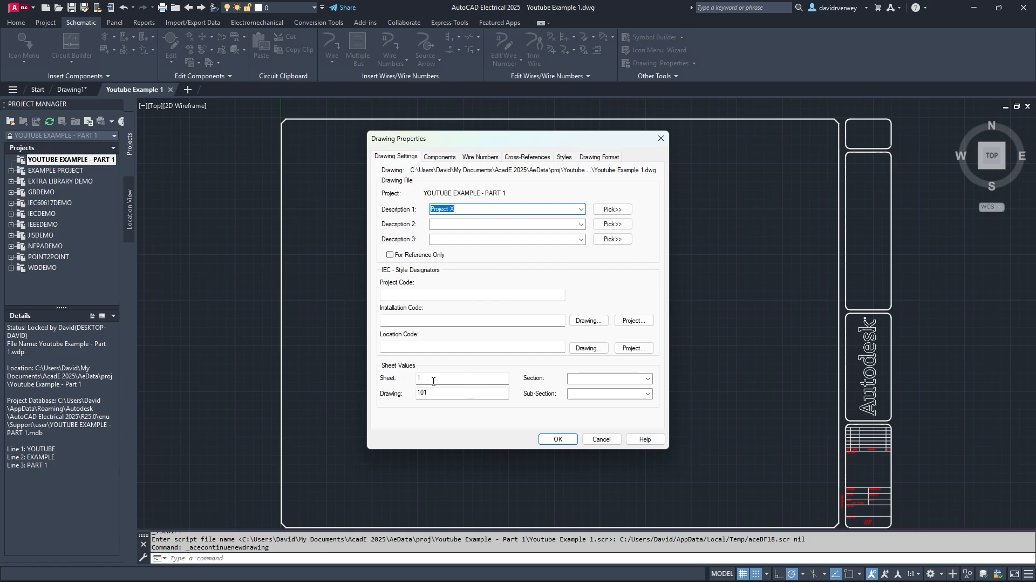
left_click(455, 378)
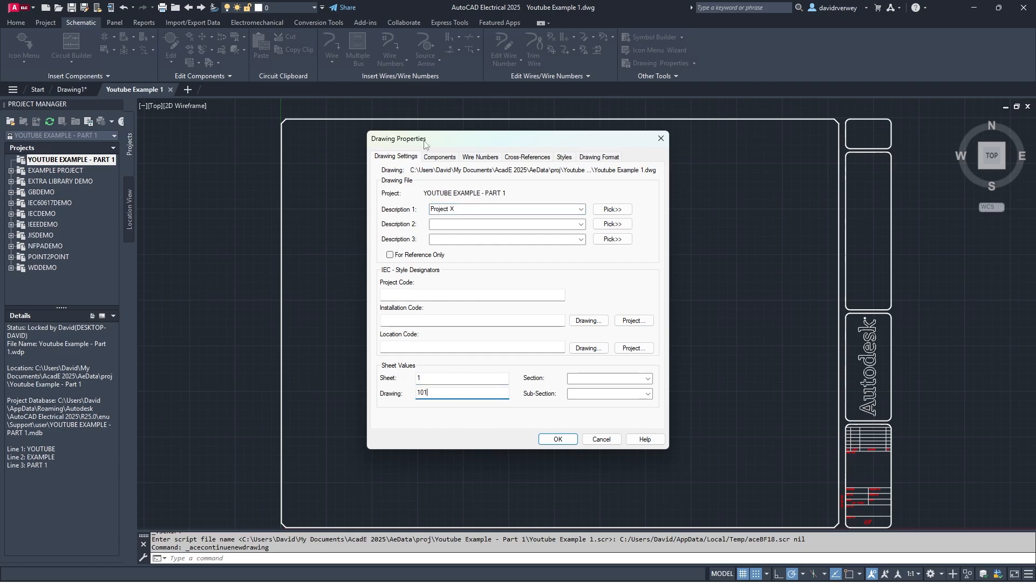
left_click(447, 157)
left_click(485, 157)
left_click(522, 158)
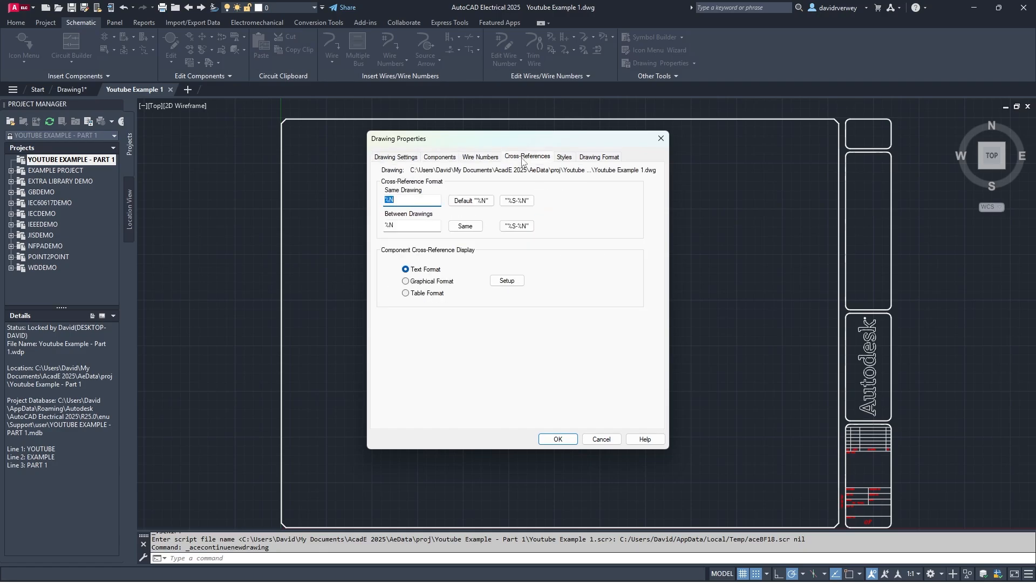
left_click(486, 158)
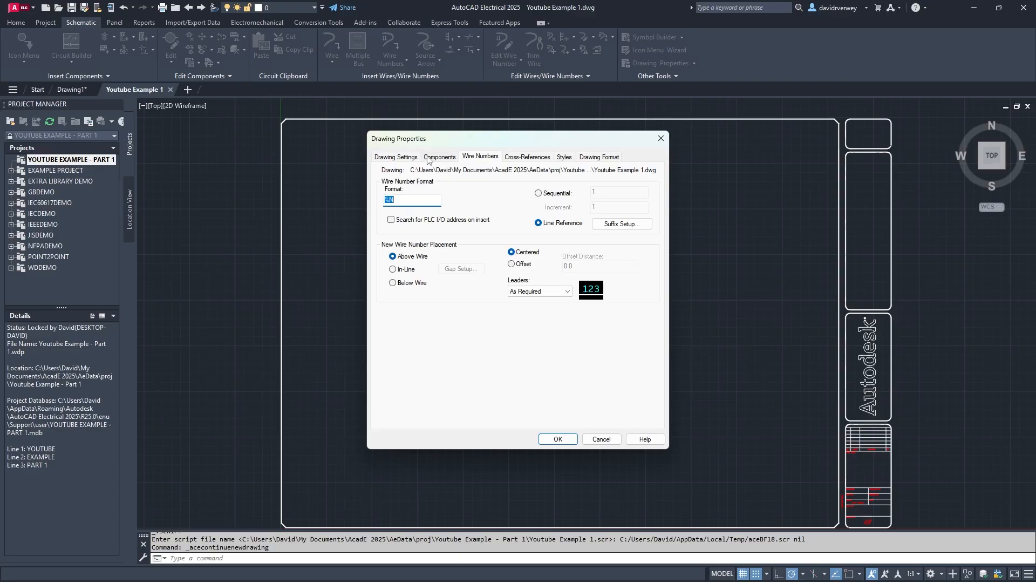
left_click(548, 158)
left_click(564, 157)
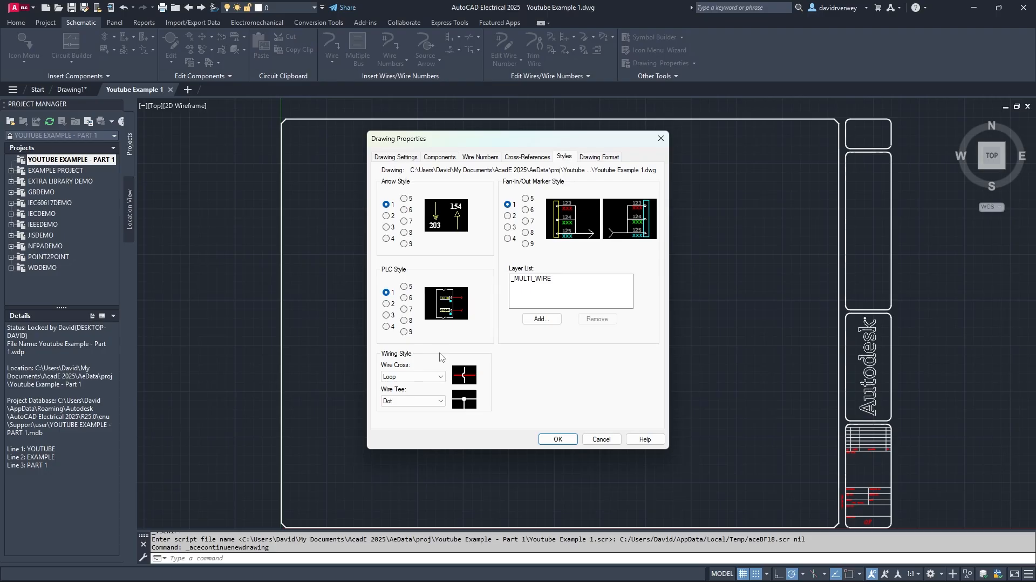
left_click(598, 156)
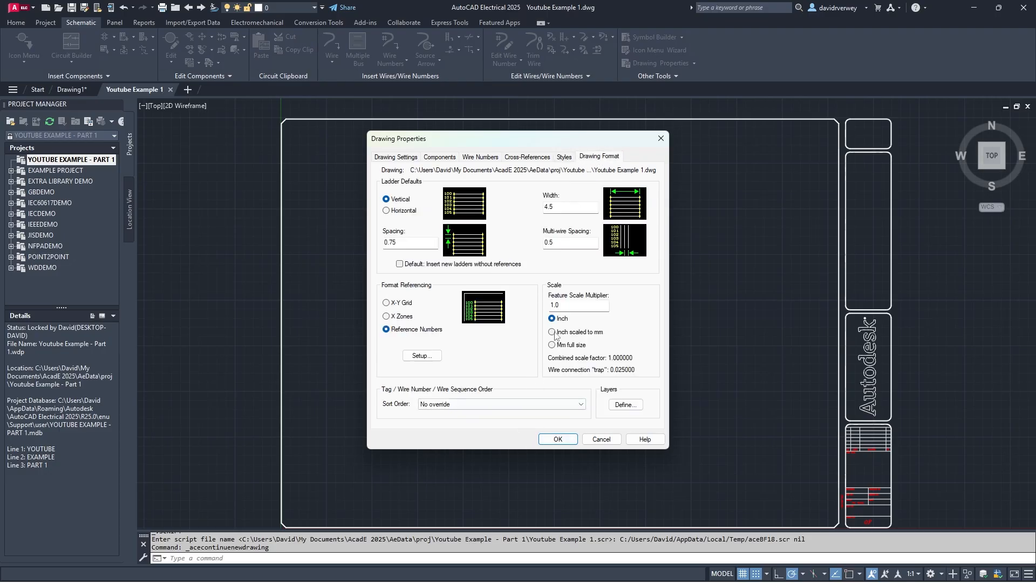
left_click(474, 404)
left_click(464, 413)
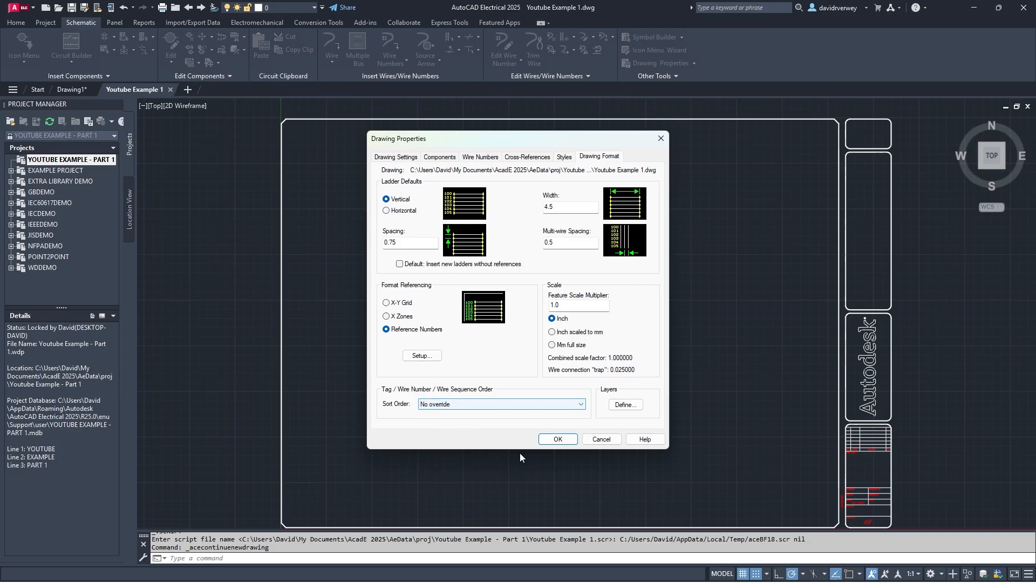
left_click(547, 439)
- Refresh the project to list Youtube Example 1.dwg and zoom to its title block
middle_click_drag(675, 380, 584, 372)
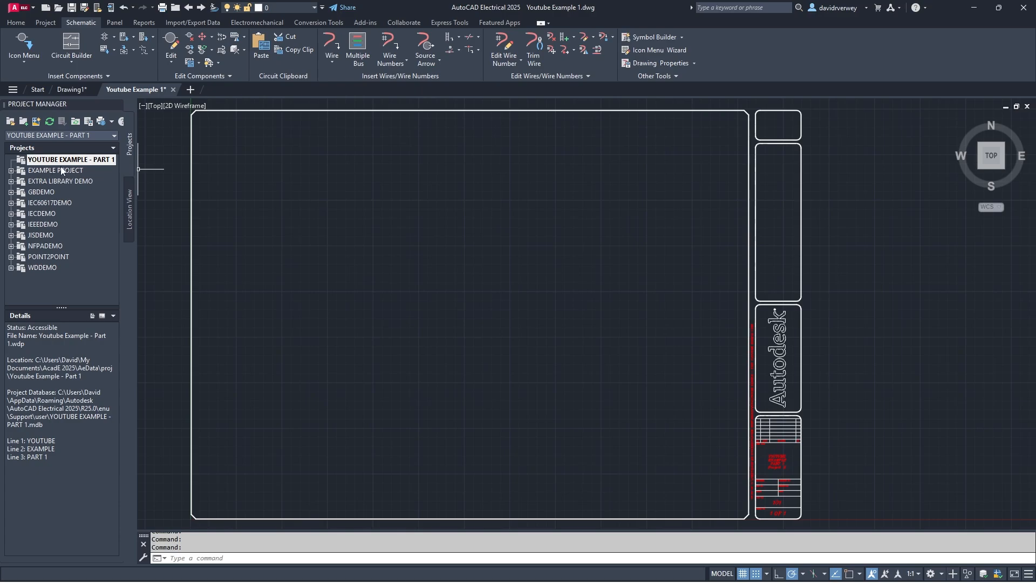
left_click(50, 122)
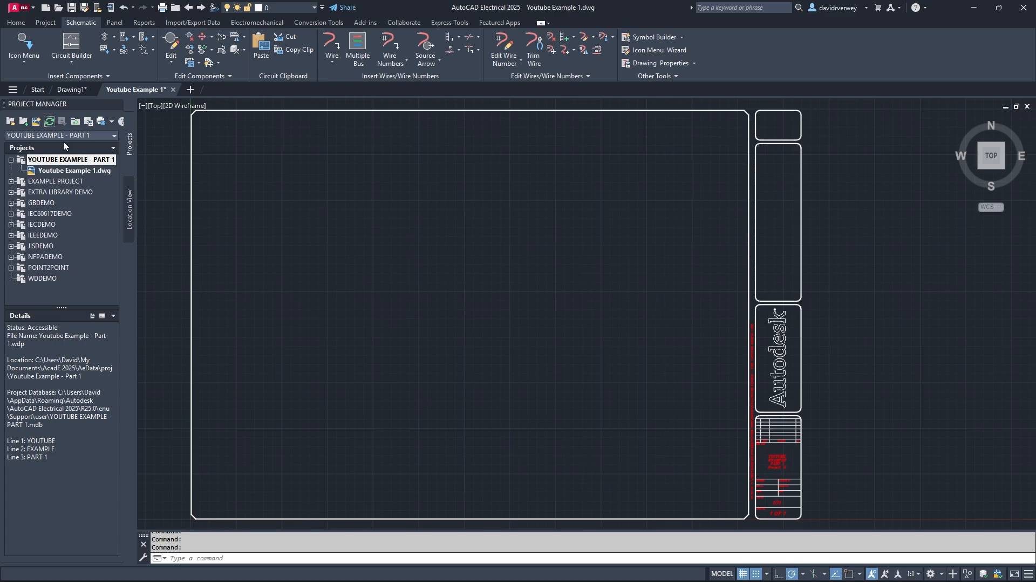
left_click(73, 171)
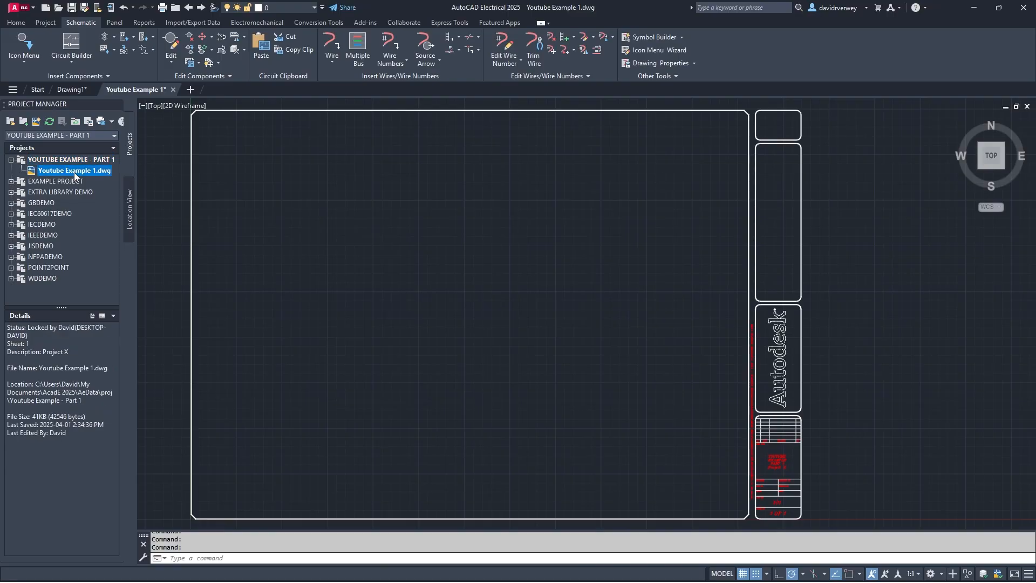
left_click(45, 22)
middle_click_drag(626, 287, 518, 266)
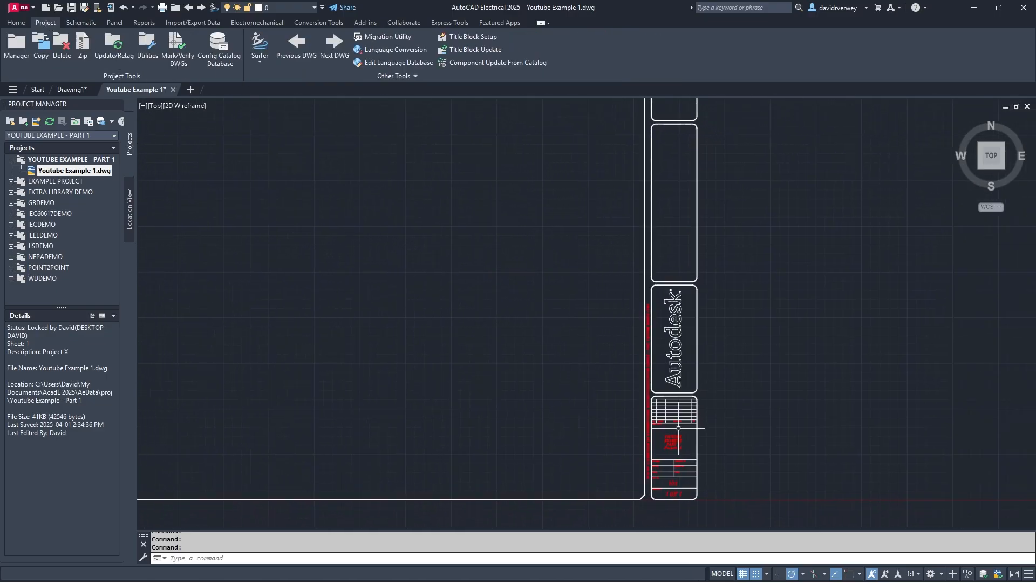
scroll(678, 428, "up", 6)
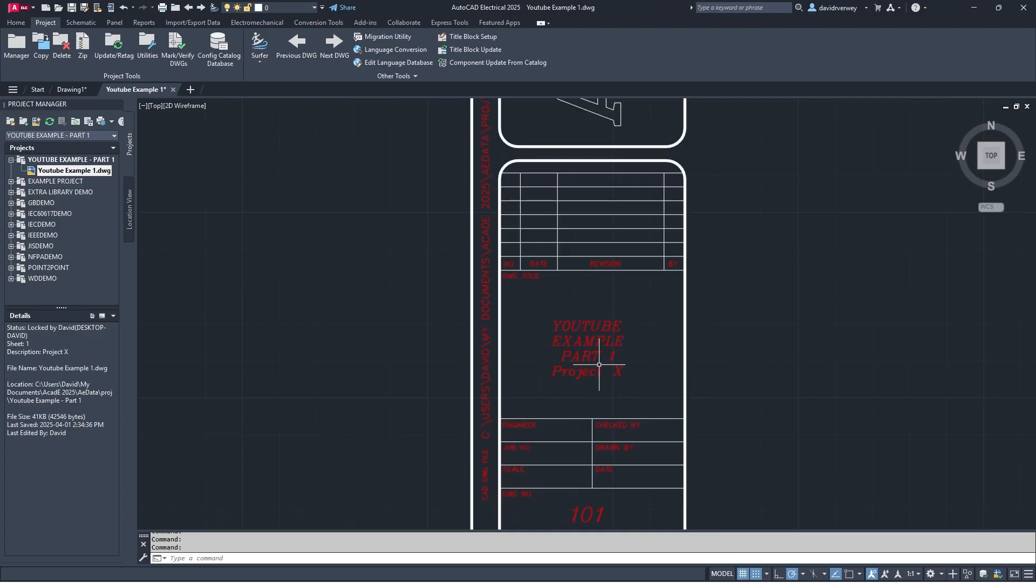
scroll(602, 363, "down", 2)
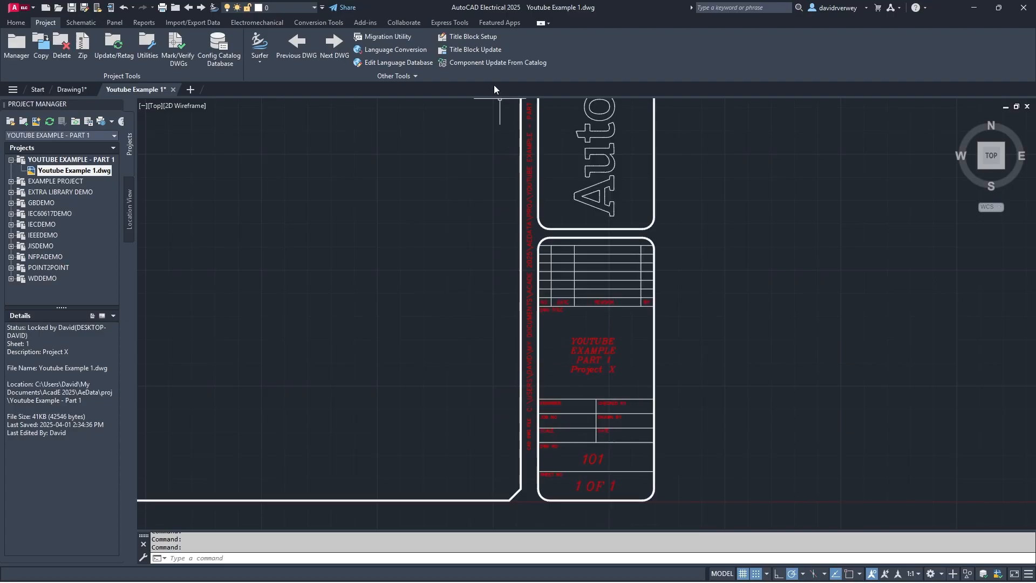
- Change the drawing's Description 1 from Project X to 'Project XXX' in Drawing Properties
right_click(85, 171)
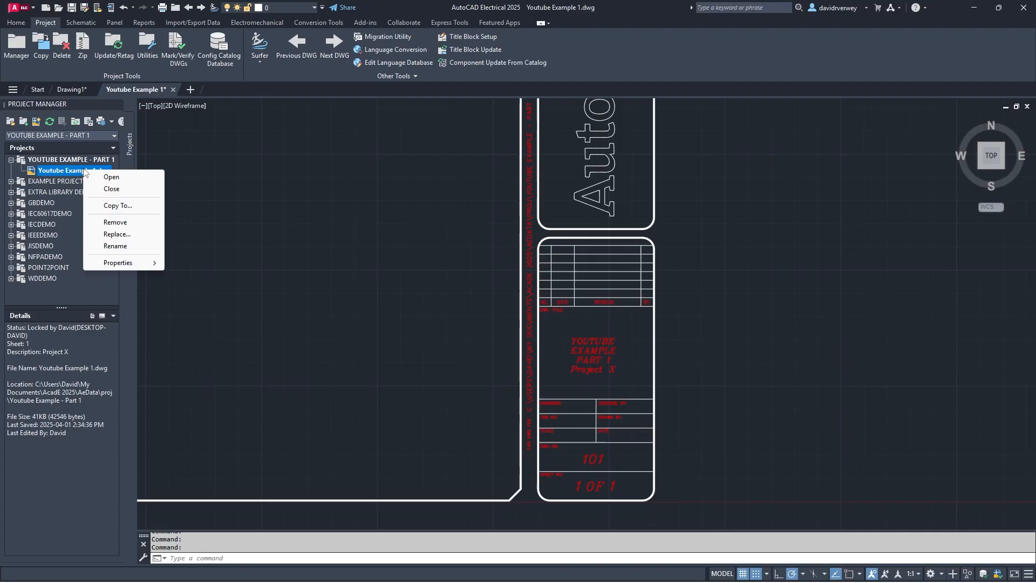
mouse_move(122, 264)
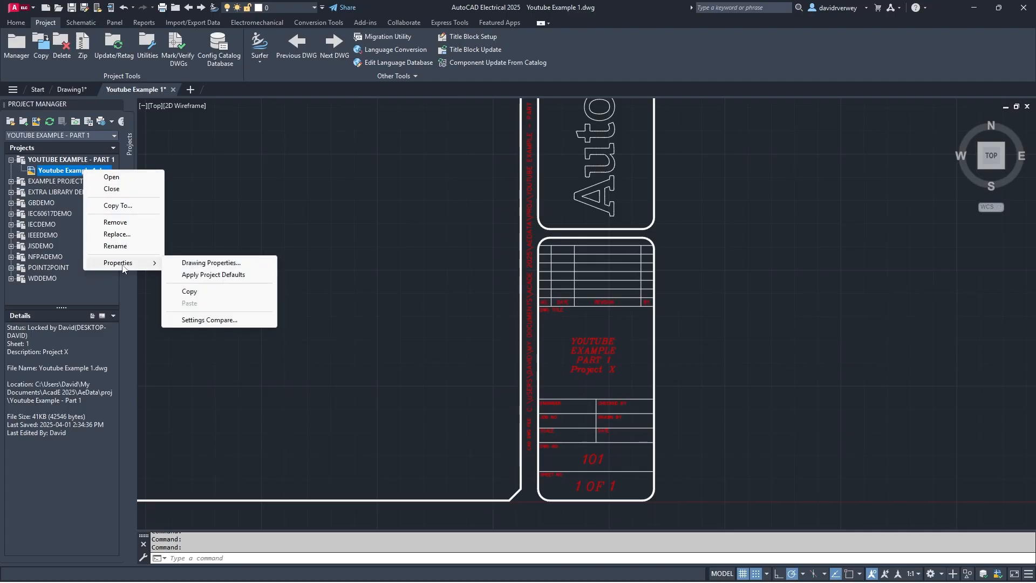
left_click(199, 263)
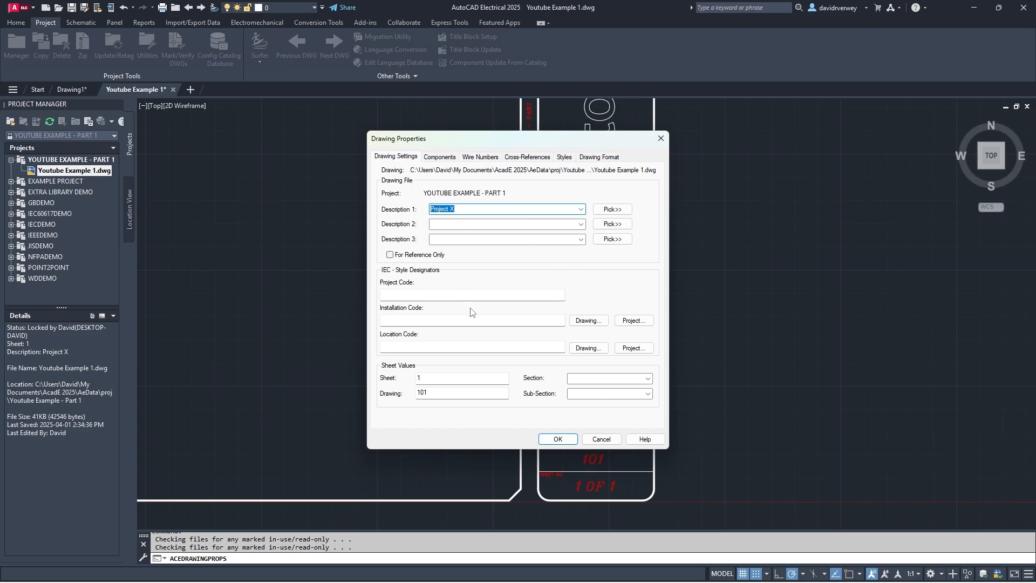
key("BackSpace")
type("Project XXX")
left_click(558, 438)
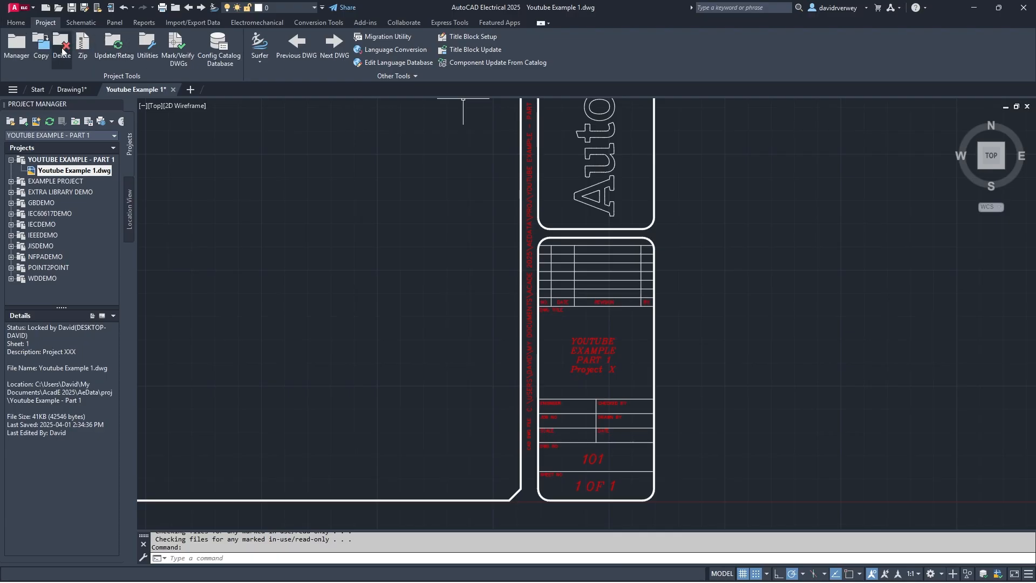
- Open Update Title Block and leave LINE1, LINE2 and LINE3 checked
left_click(474, 51)
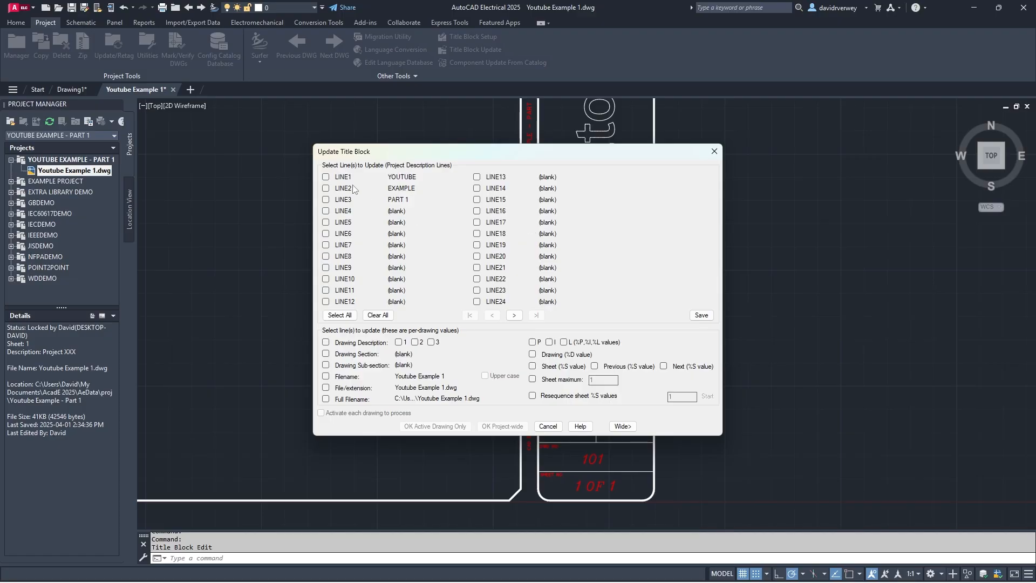
left_click(326, 177)
left_click(325, 188)
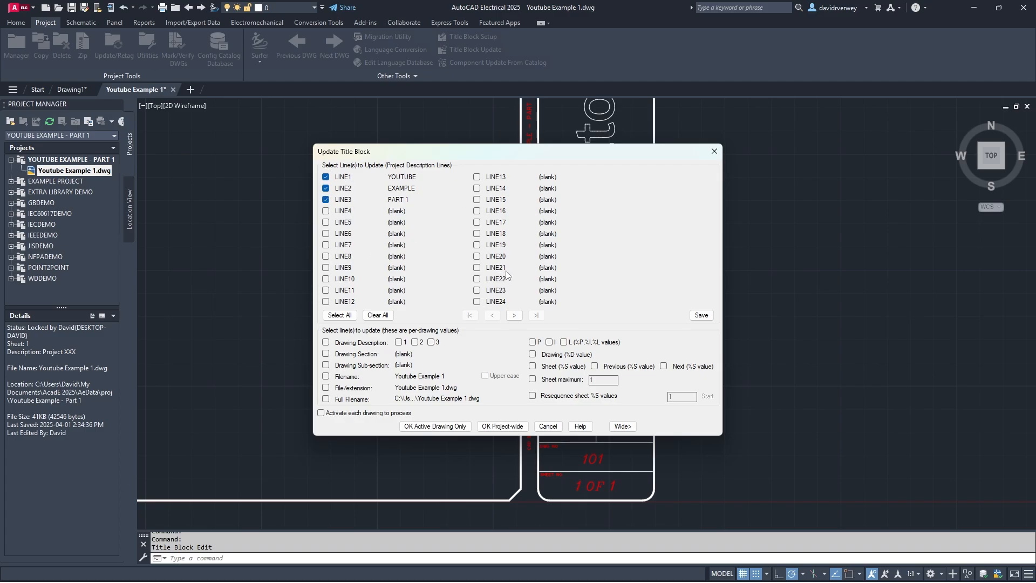
left_click(326, 200)
left_click(326, 189)
left_click(325, 177)
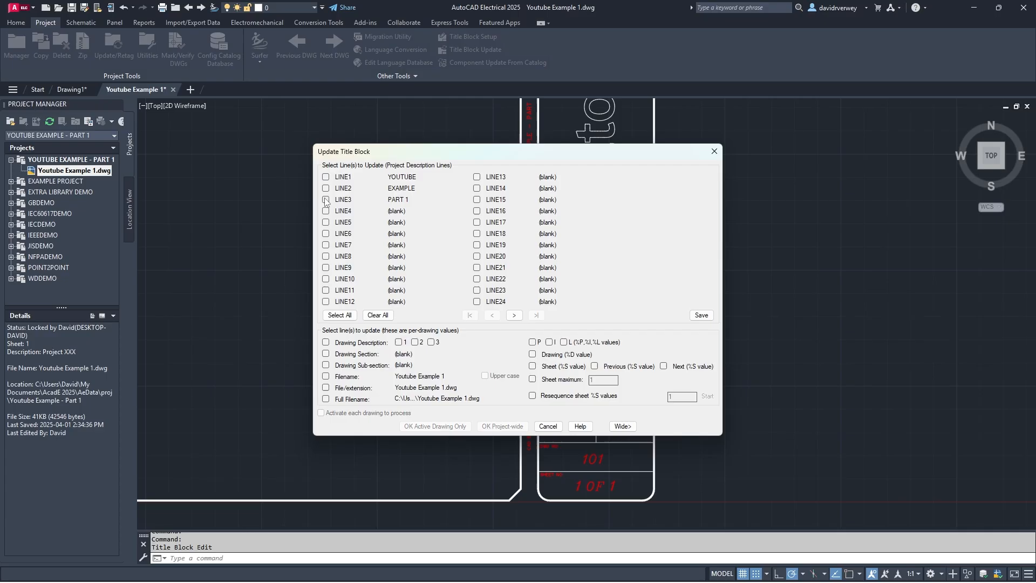
left_click(325, 199)
left_click(326, 189)
left_click(325, 177)
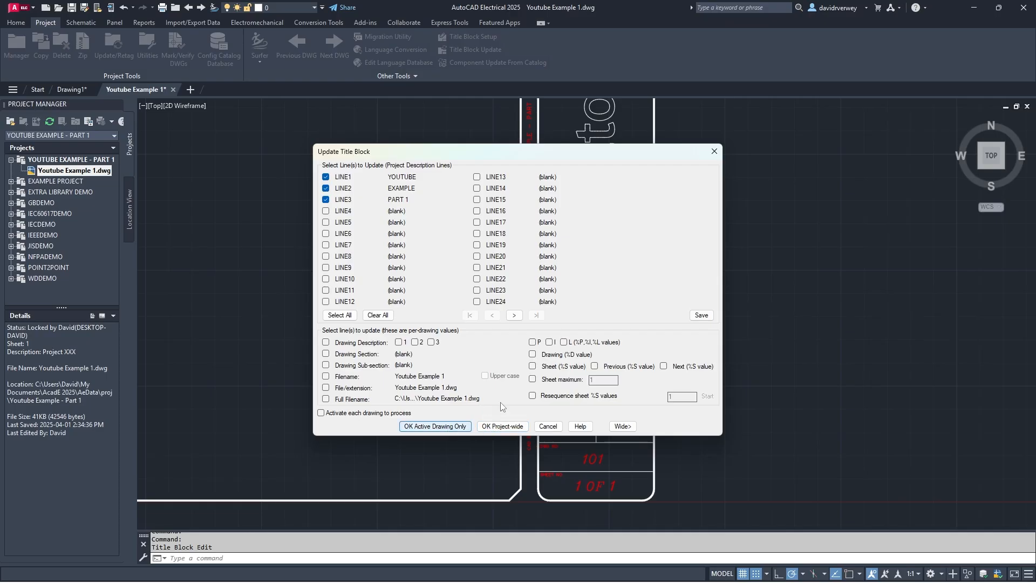
- Page through the description lines and apply them to the active drawing only
left_click(513, 316)
left_click(513, 315)
left_click(511, 315)
left_click(512, 315)
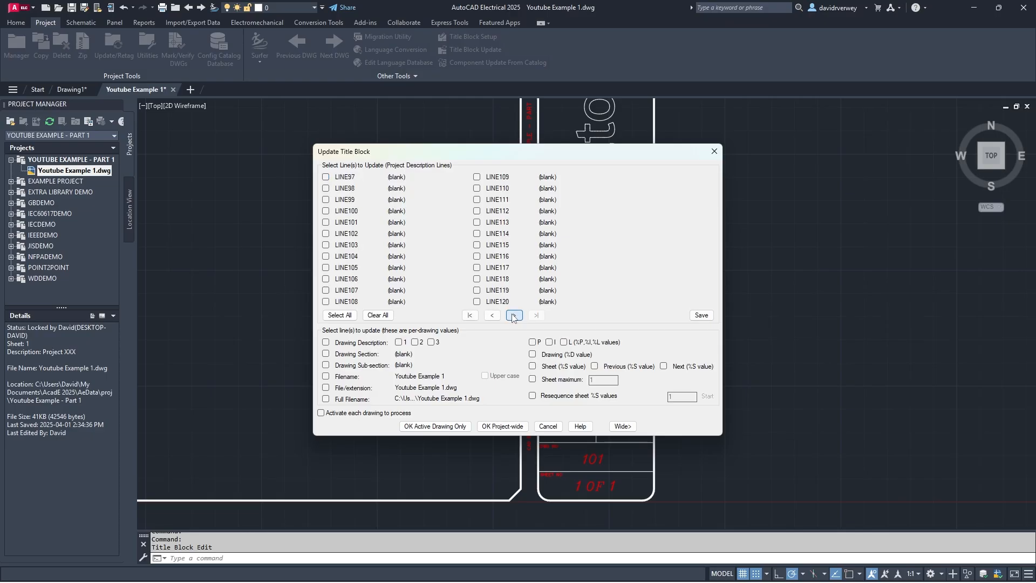
left_click(511, 315)
left_click(512, 315)
left_click(512, 315)
left_click(512, 315)
left_click(511, 315)
left_click(511, 315)
double_click(497, 317)
double_click(497, 317)
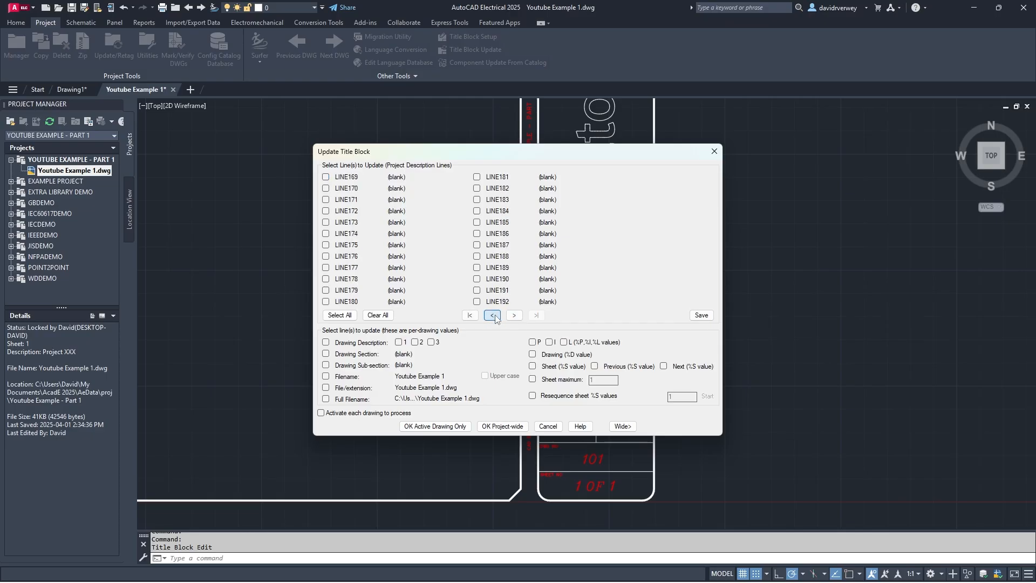
double_click(498, 317)
double_click(497, 317)
double_click(497, 318)
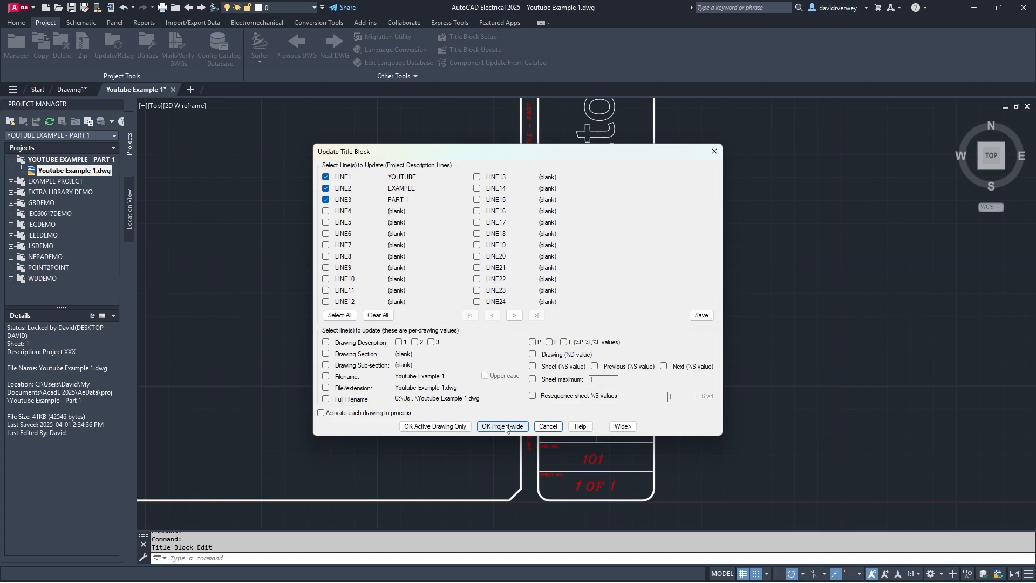
left_click(445, 425)
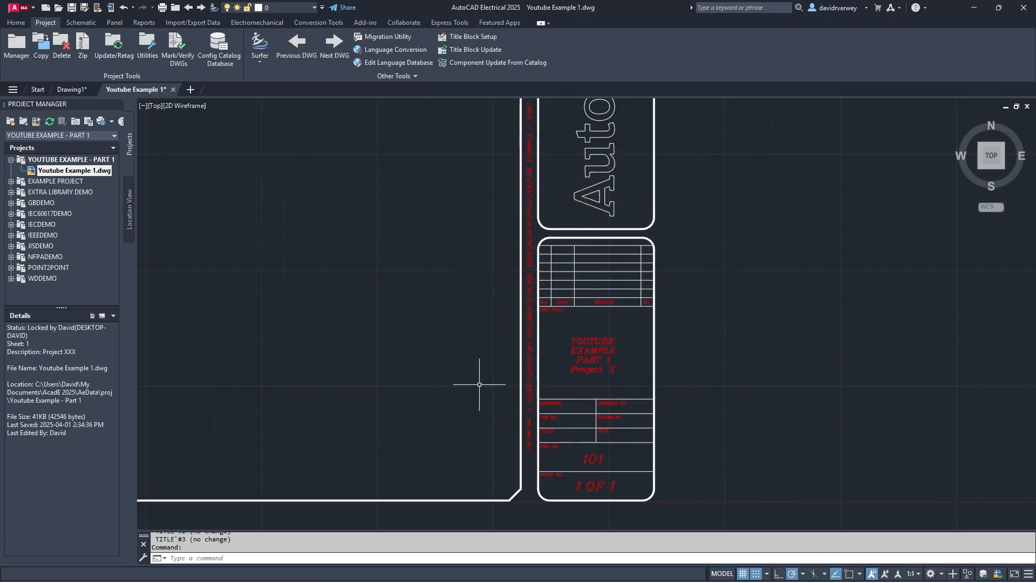
- Compare Youtube Example 1.dwg settings with the project's, toggling Show All and Show Differences
right_click(62, 173)
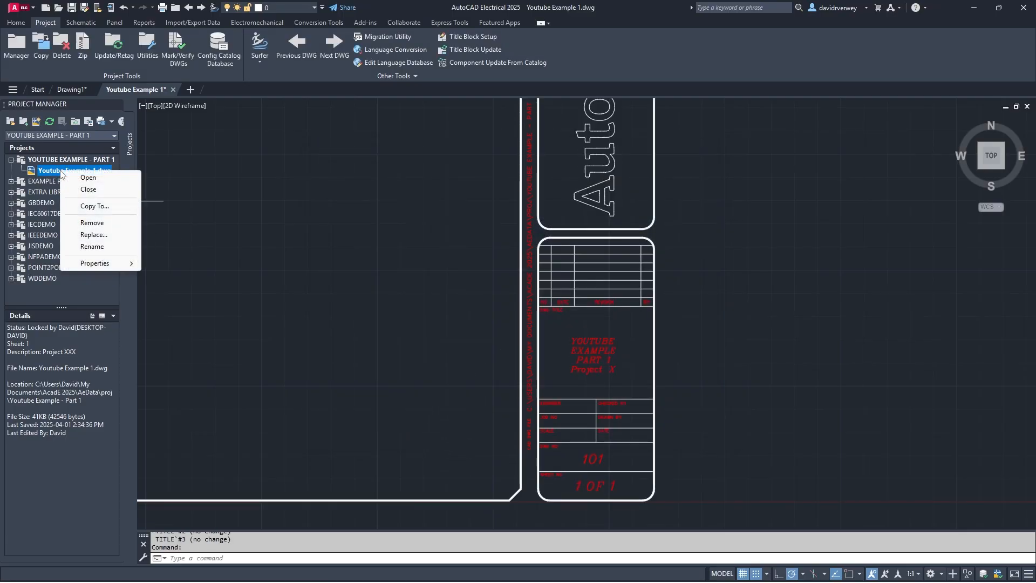
mouse_move(105, 262)
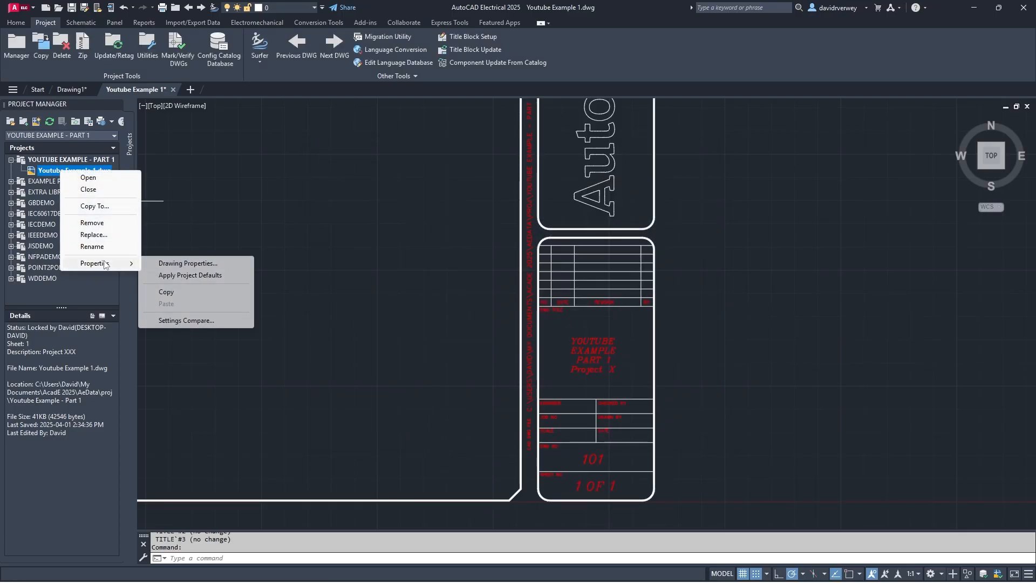
left_click(189, 320)
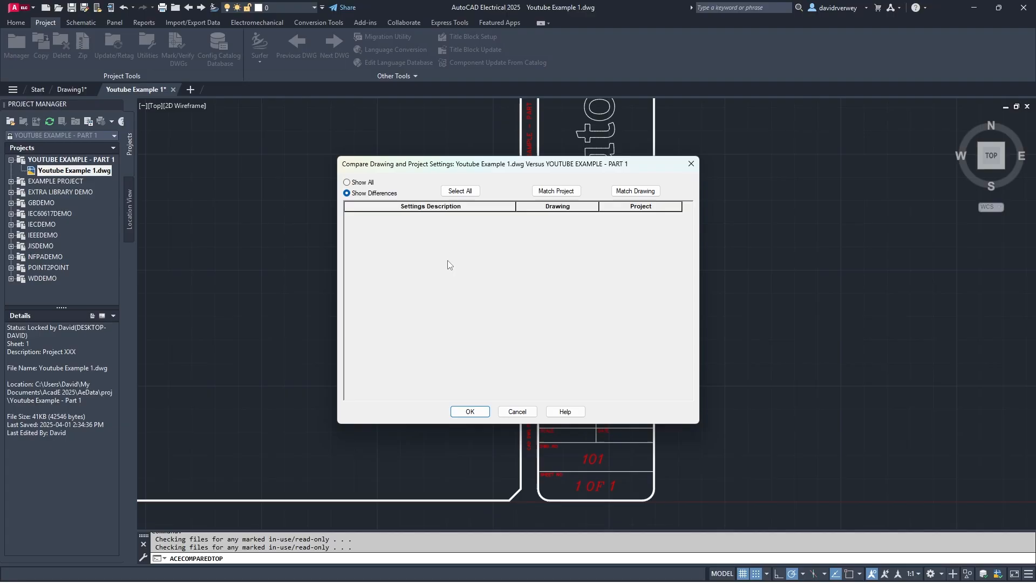
left_click(355, 183)
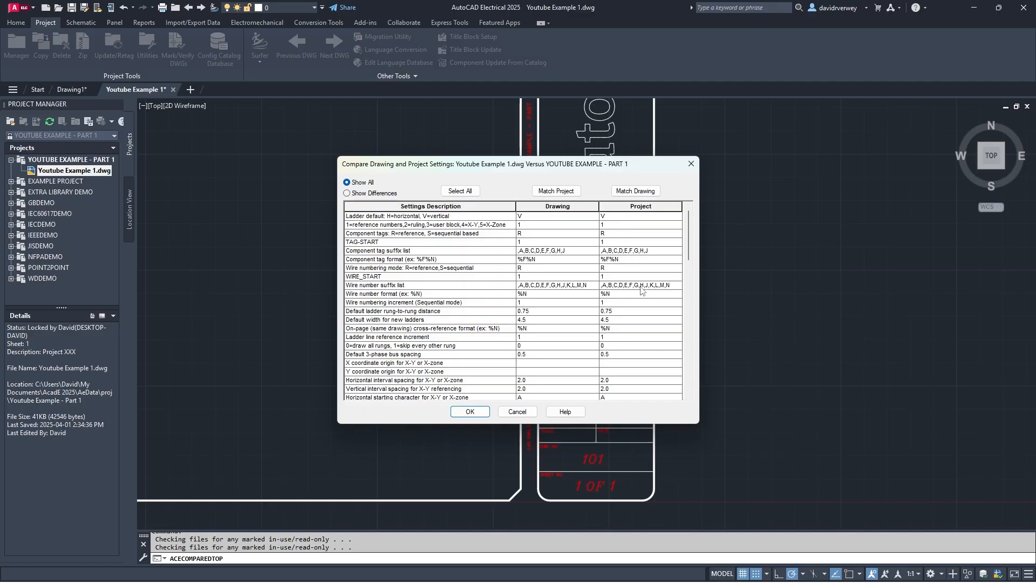
left_click(347, 193)
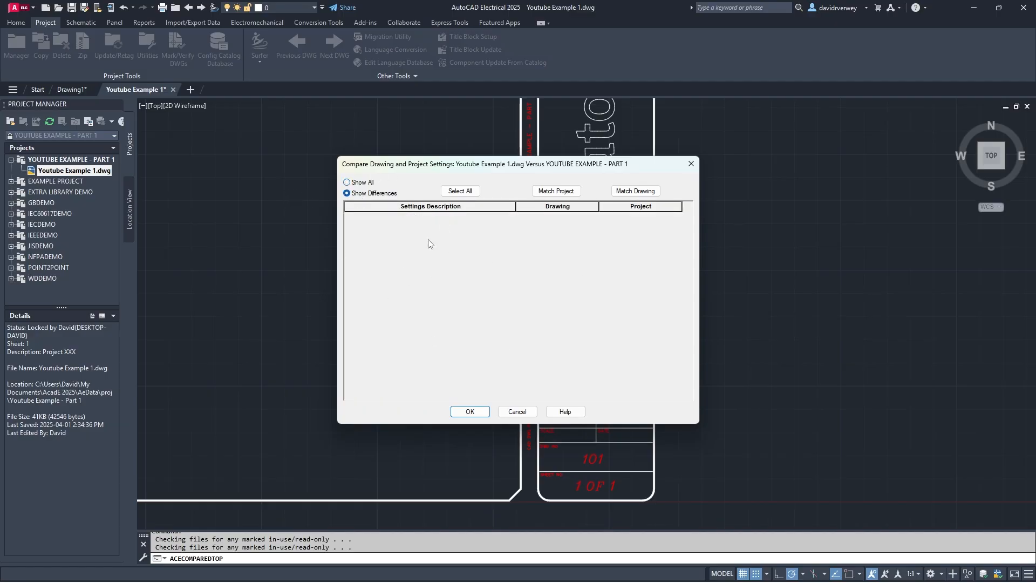
left_click(347, 182)
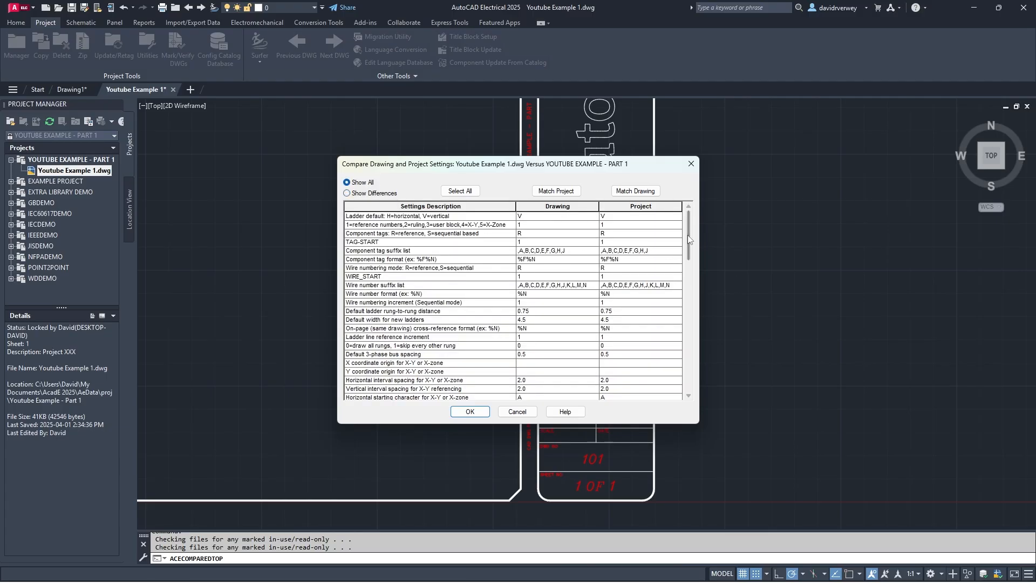
mouse_move(688, 237)
left_mouse_down()
mouse_move(691, 381)
mouse_move(691, 235)
left_mouse_up()
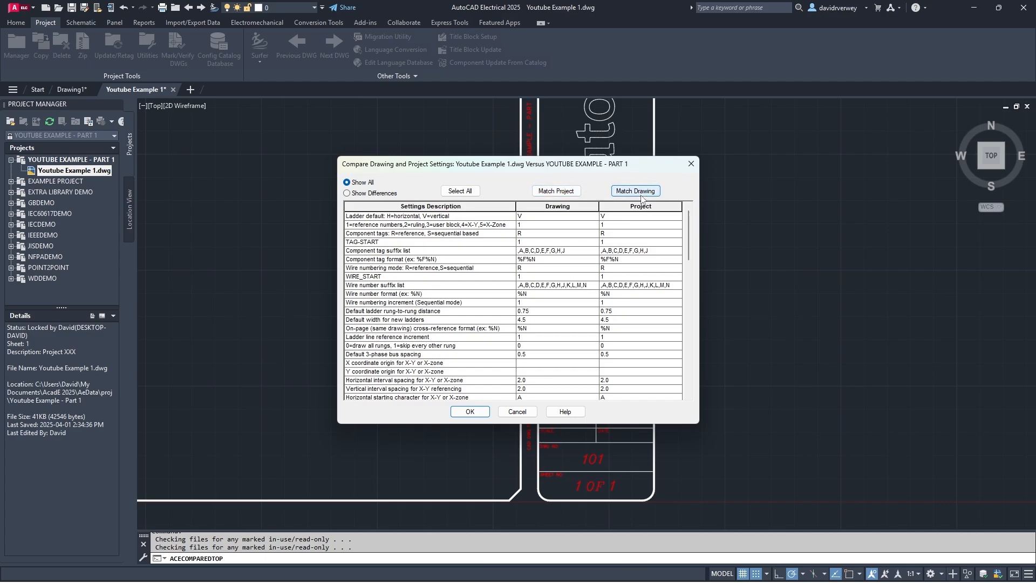
left_click(469, 412)
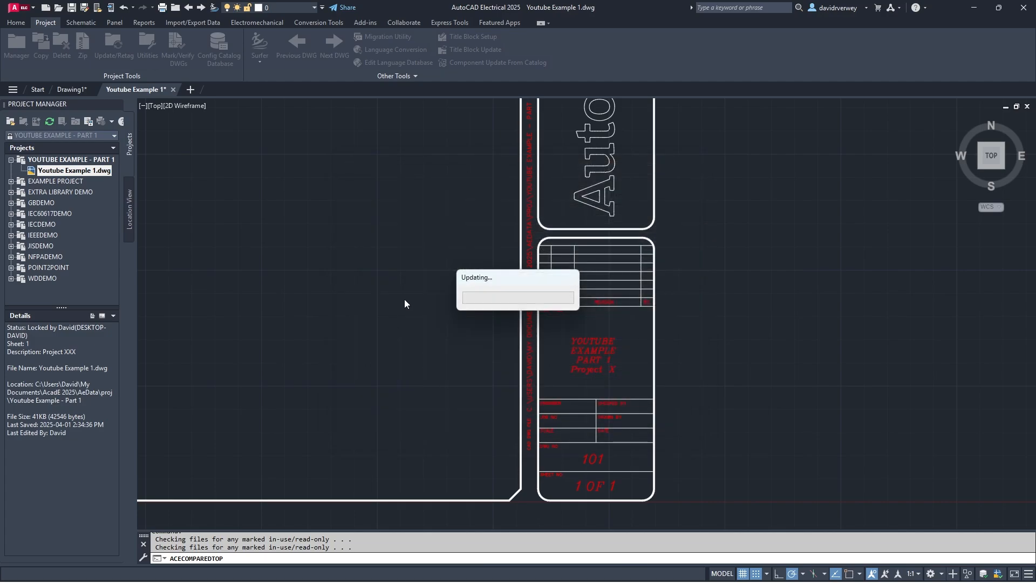
middle_click_drag(381, 311, 556, 312)
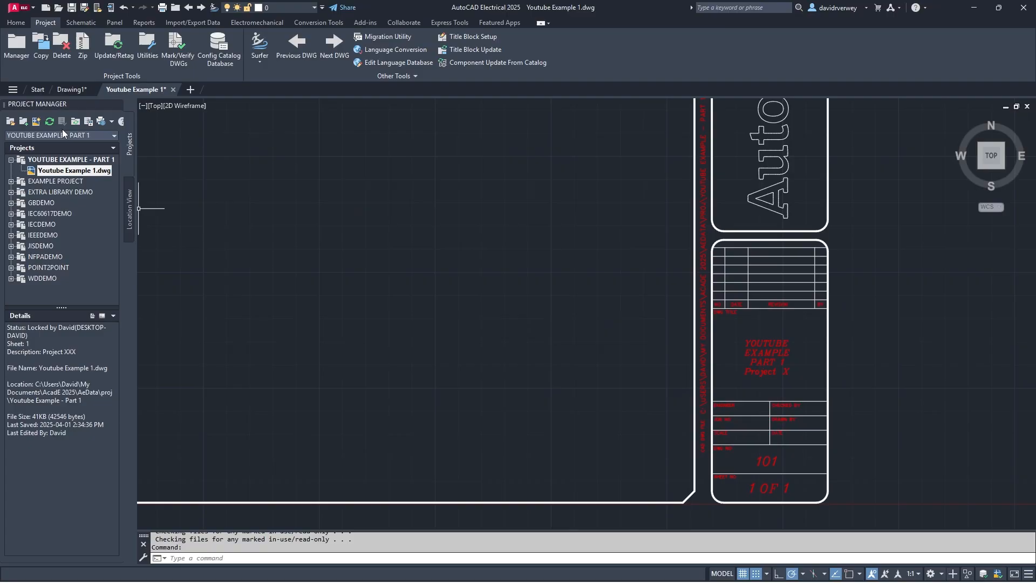
scroll(474, 259, "down", 3)
left_click(464, 49)
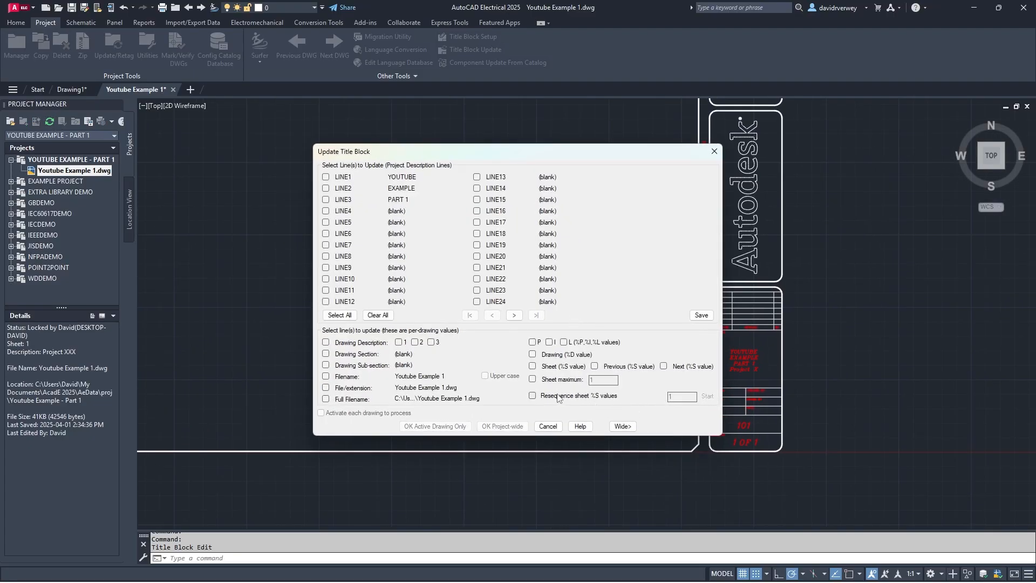
left_click(549, 426)
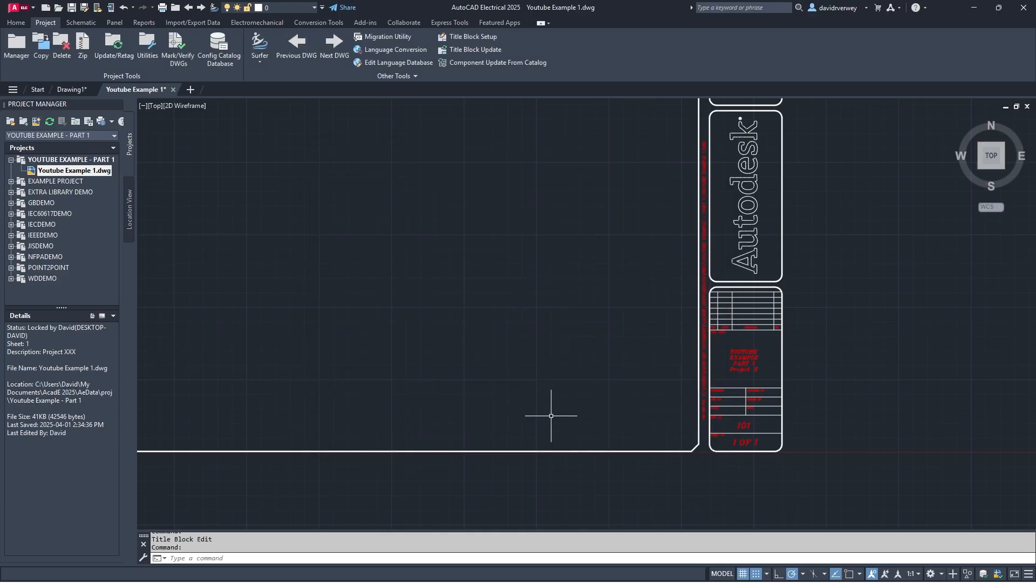
scroll(516, 338, "down", 2)
scroll(494, 264, "up", 2)
middle_click_drag(496, 266, 531, 308)
scroll(532, 311, "down", 2)
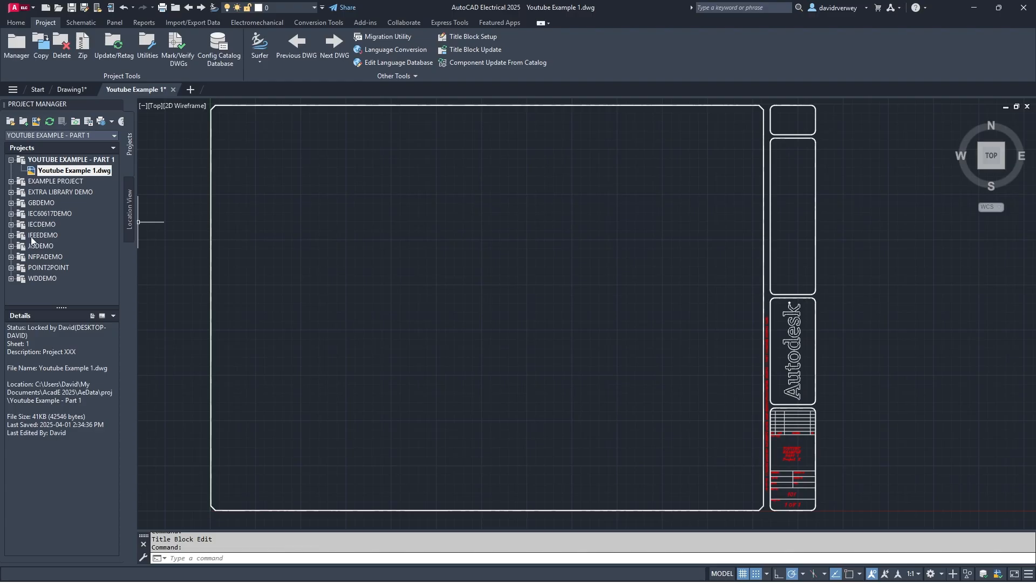
left_click(35, 204)
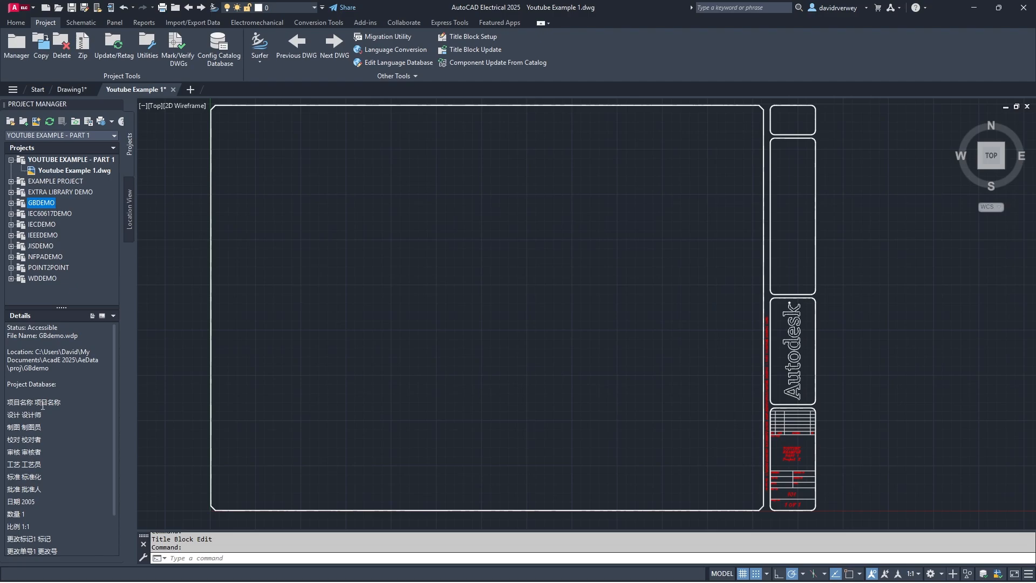
scroll(42, 406, "down", 2)
scroll(42, 522, "up", 1)
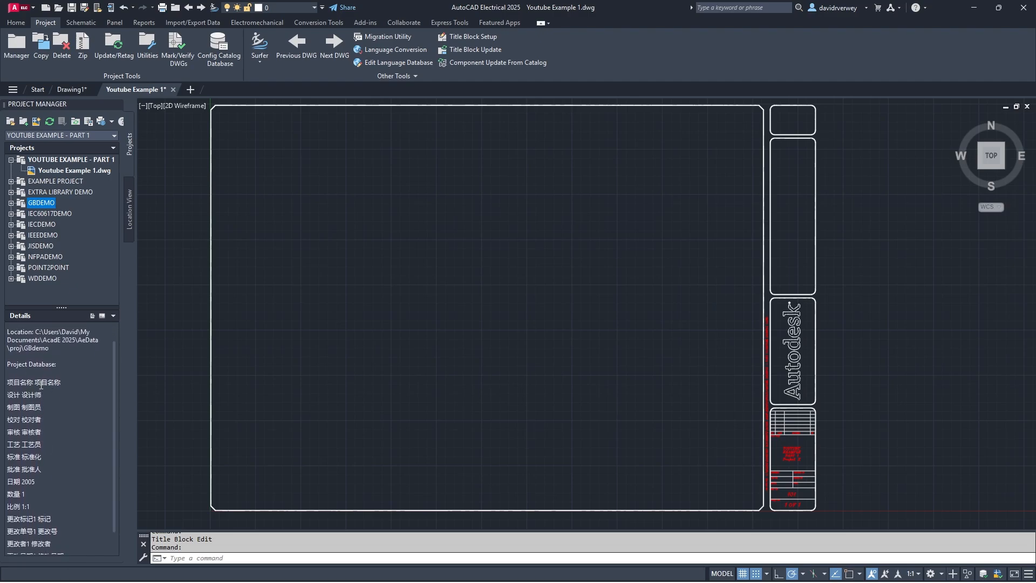
left_click(40, 215)
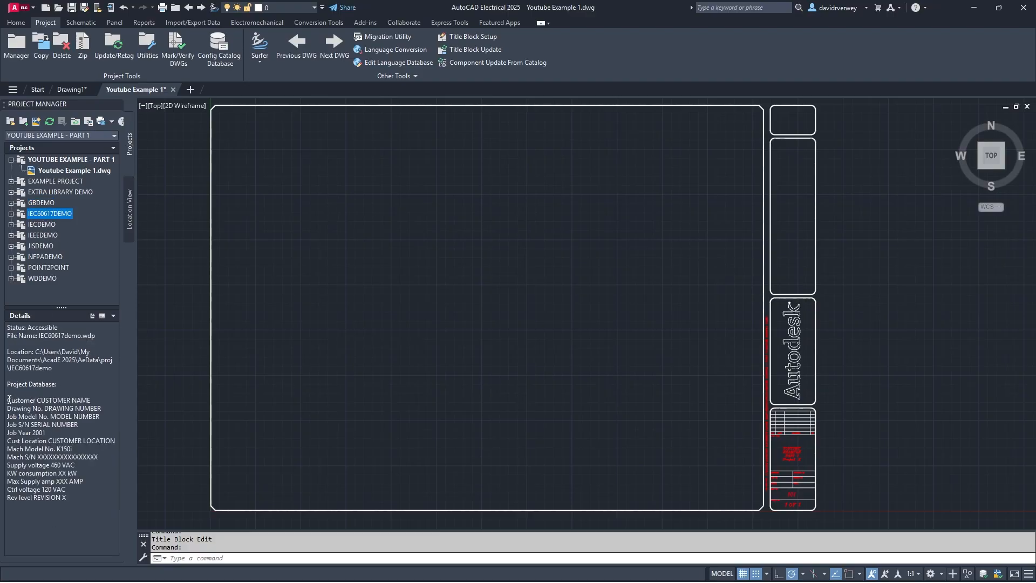
left_click_drag(7, 400, 25, 420)
left_click(63, 438)
left_click(78, 497)
left_click_drag(12, 464, 76, 474)
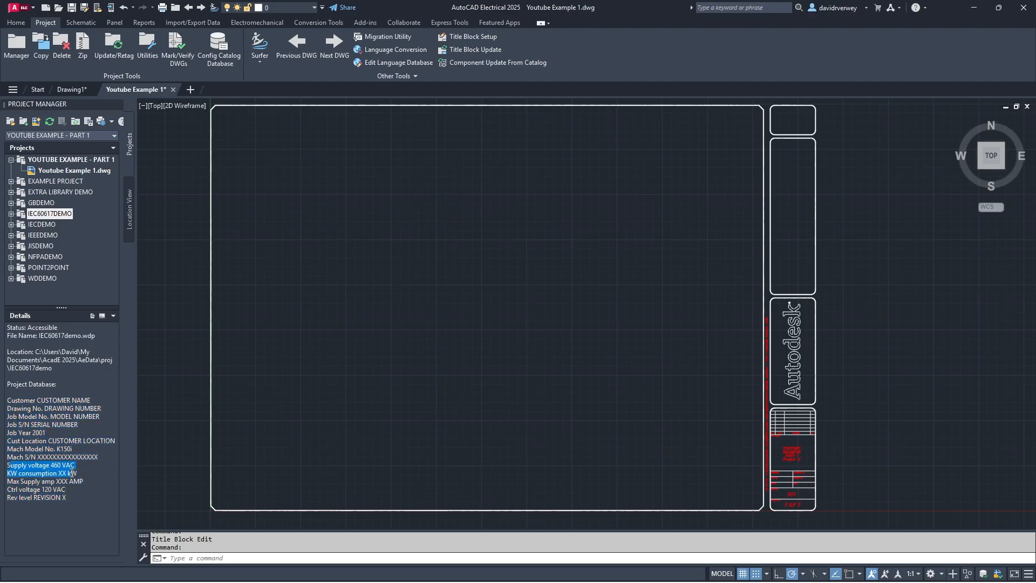
left_click(42, 489)
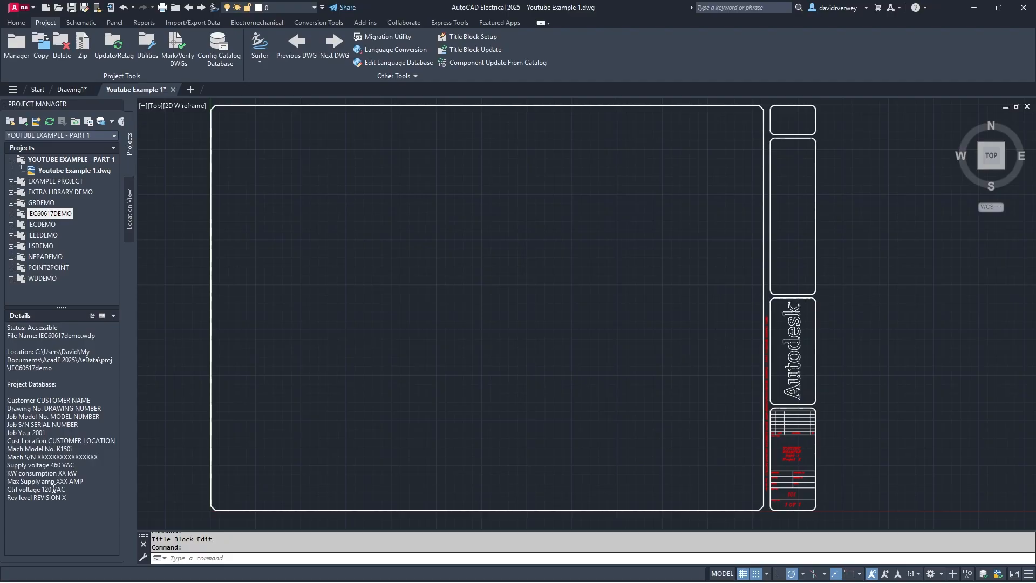
left_click(43, 225)
left_click(46, 236)
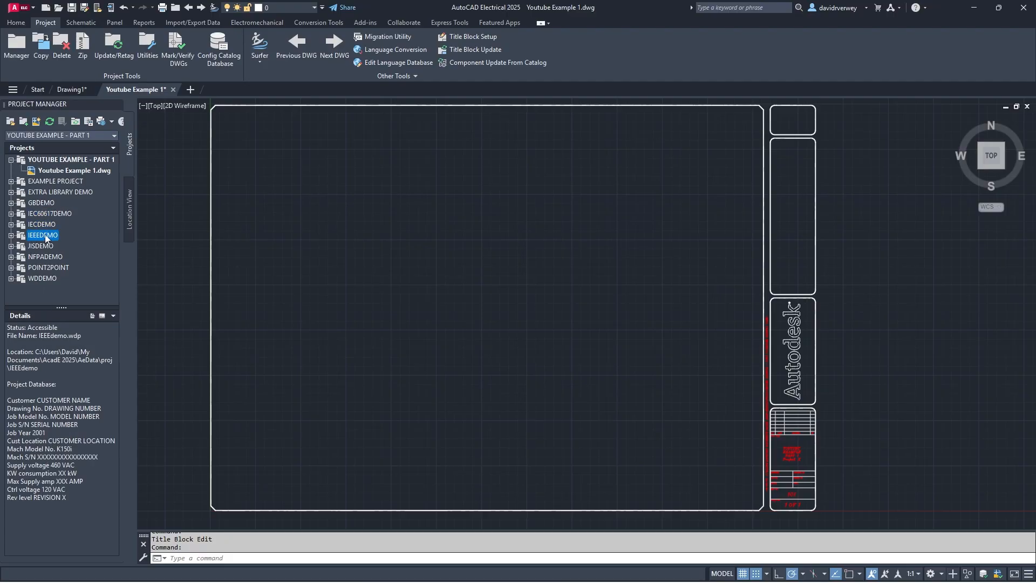
left_click(41, 246)
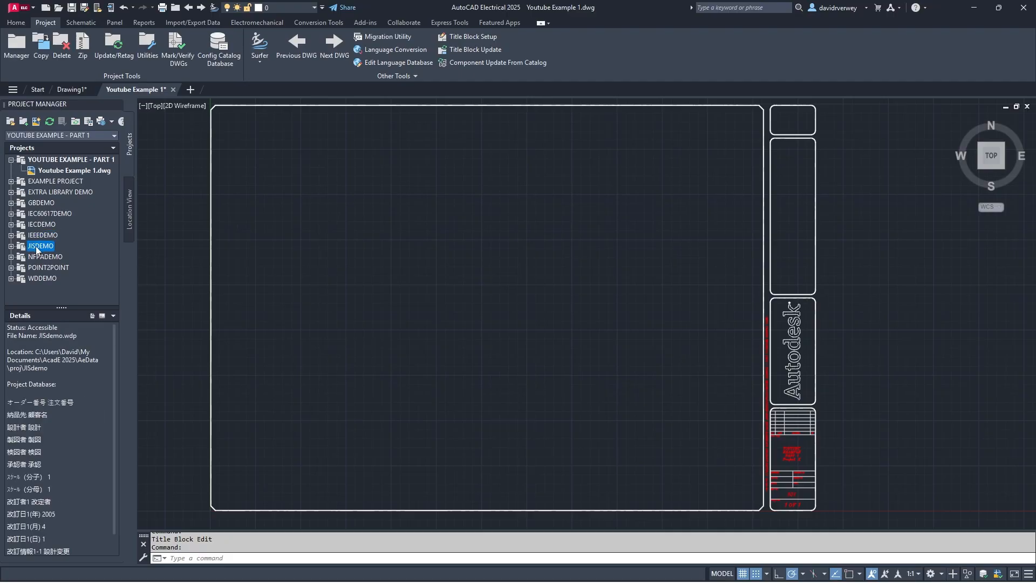
scroll(54, 438, "down", 2)
scroll(54, 439, "up", 1)
left_click(43, 257)
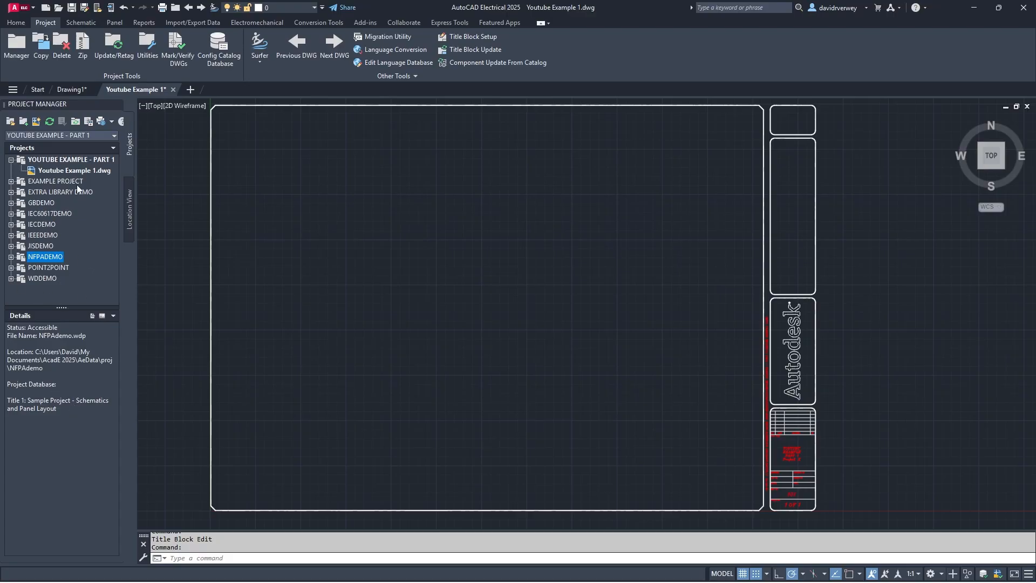
left_click(48, 160)
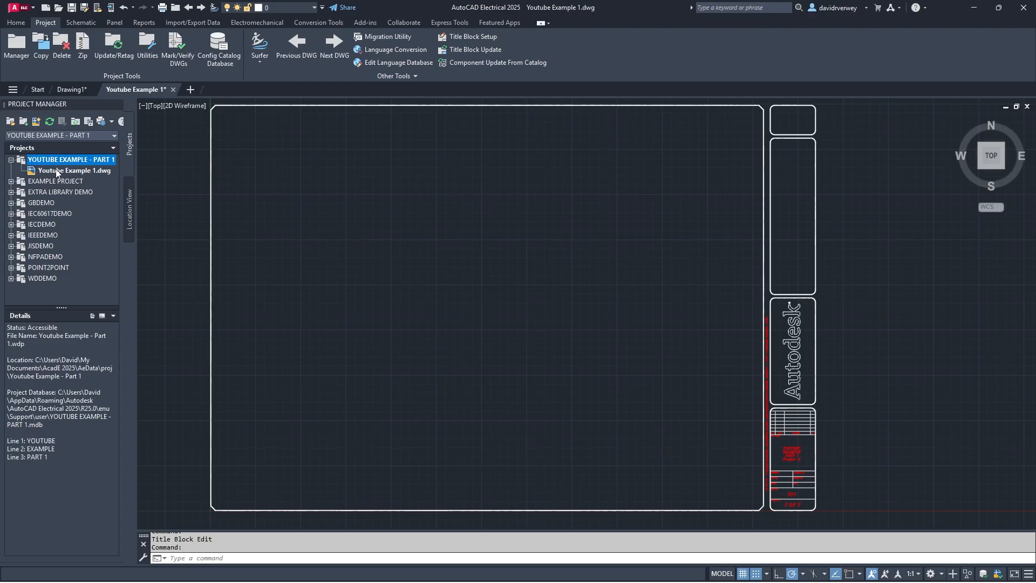
left_click(60, 170)
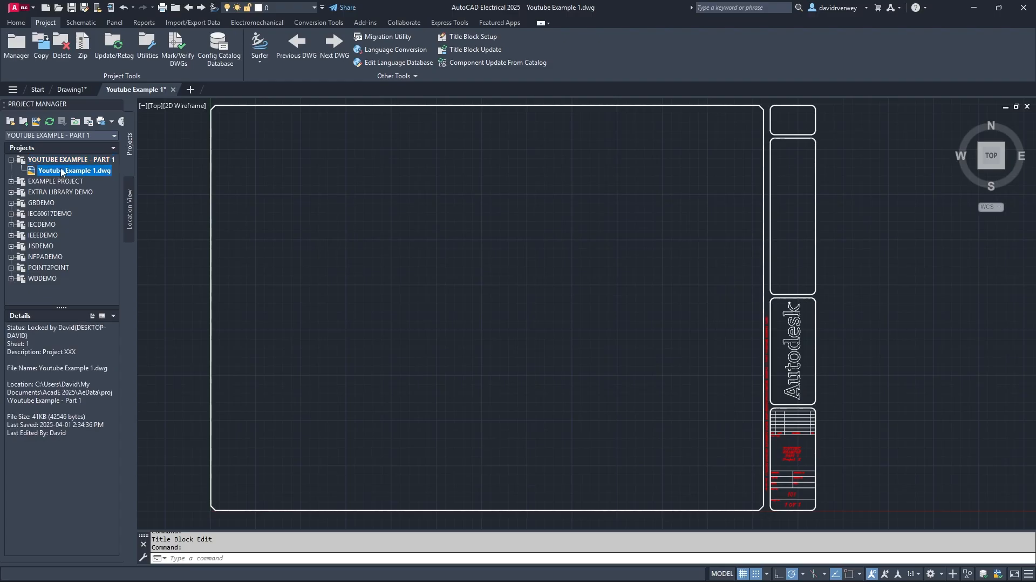